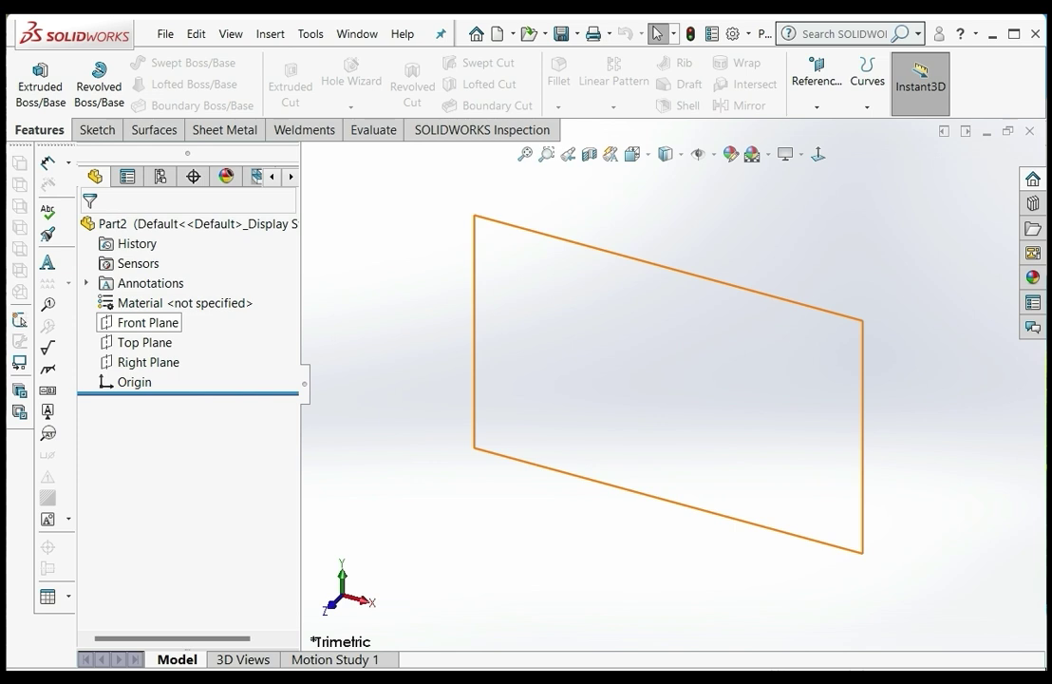
Sketch an open chain of nine connected straight lines on the Front Plane and exit the sketch
{"action": "left_click", "coordinate": [147, 323]}
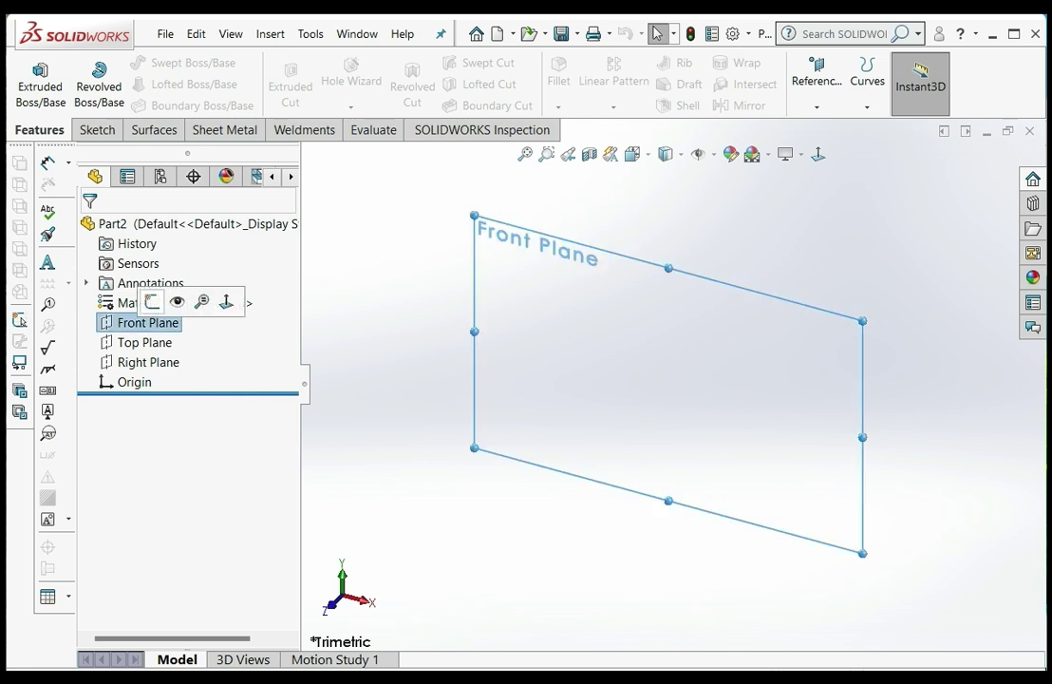
{"action": "left_click", "coordinate": [151, 302]}
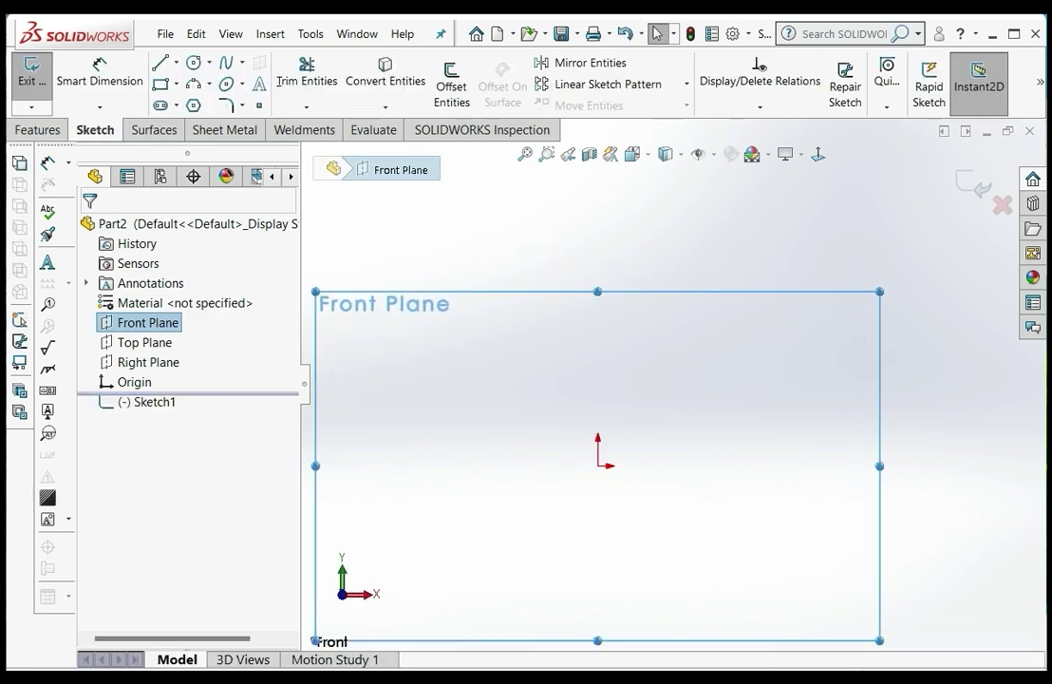
{"action": "left_click", "coordinate": [158, 63]}
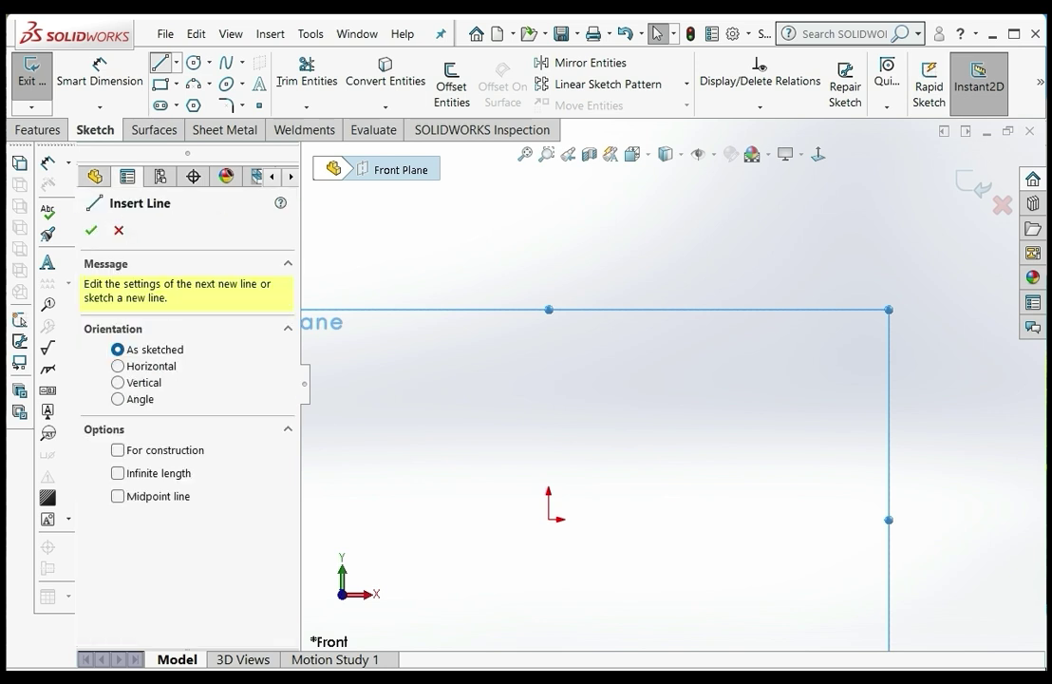
{"action": "left_click", "coordinate": [520, 467]}
{"action": "left_click", "coordinate": [609, 367]}
{"action": "left_click", "coordinate": [693, 390]}
{"action": "left_click", "coordinate": [737, 304]}
{"action": "left_click", "coordinate": [754, 221]}
{"action": "left_click", "coordinate": [916, 222]}
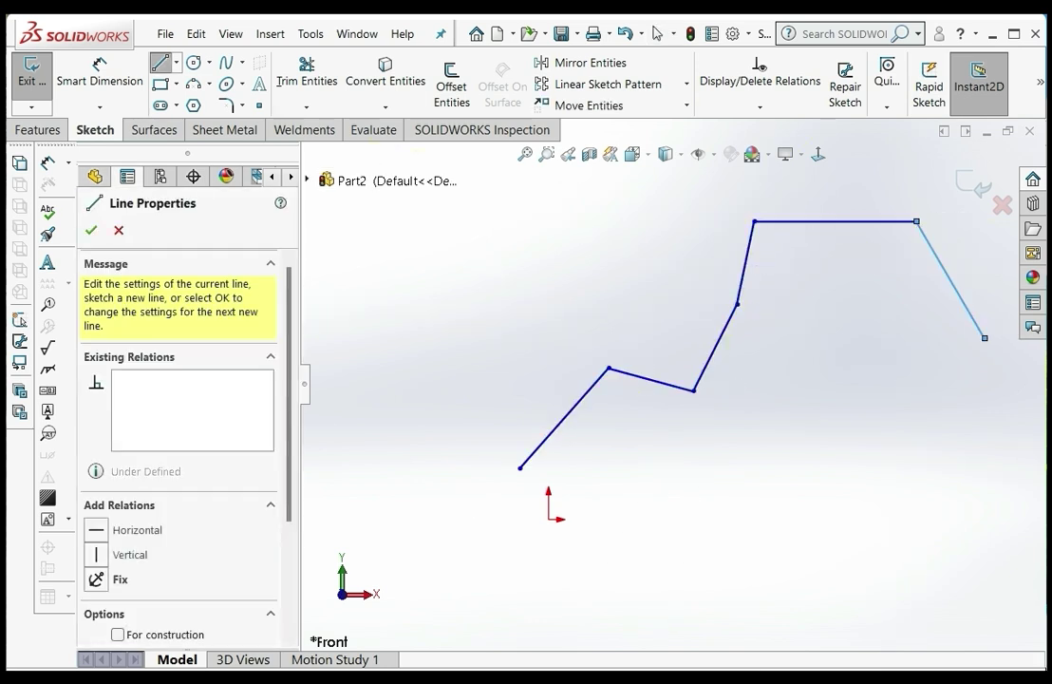
{"action": "left_click", "coordinate": [985, 337]}
{"action": "left_click", "coordinate": [945, 530]}
{"action": "left_click", "coordinate": [811, 547]}
{"action": "left_click", "coordinate": [721, 589]}
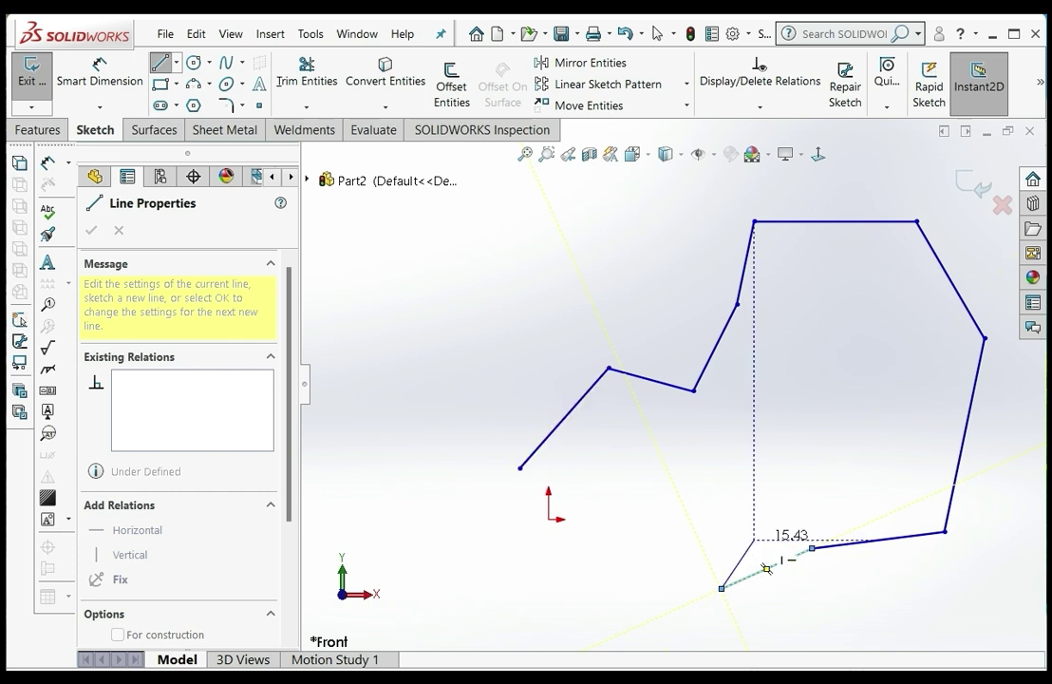
{"action": "key", "text": "Escape"}
{"action": "scroll", "coordinate": [902, 335], "scroll_direction": "up", "scroll_amount": 2}
{"action": "scroll", "coordinate": [901, 335], "scroll_direction": "down", "scroll_amount": 2}
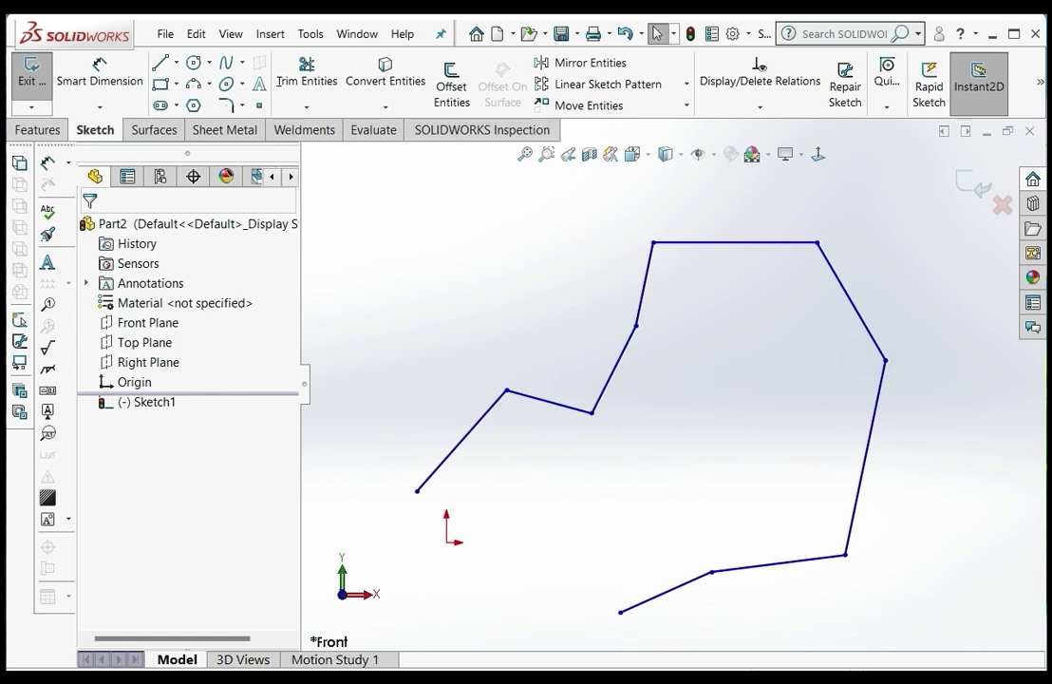
{"action": "scroll", "coordinate": [629, 463], "scroll_direction": "up", "scroll_amount": 2}
{"action": "scroll", "coordinate": [628, 463], "scroll_direction": "down", "scroll_amount": 1}
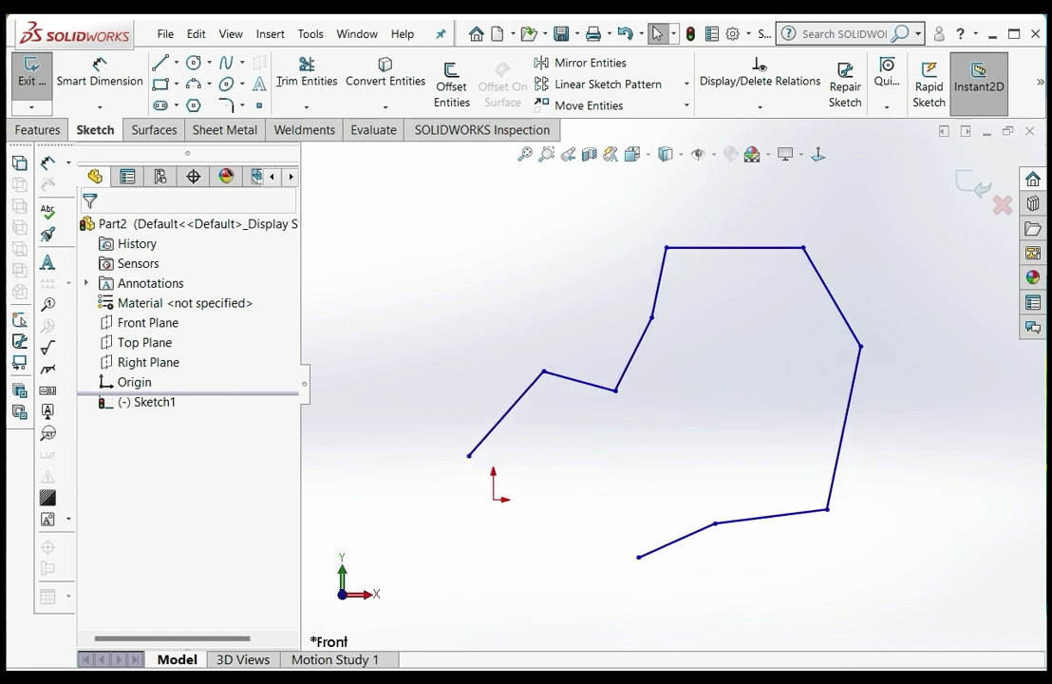
{"action": "middle_click_drag", "start_coordinate": [629, 463], "coordinate": [632, 422]}
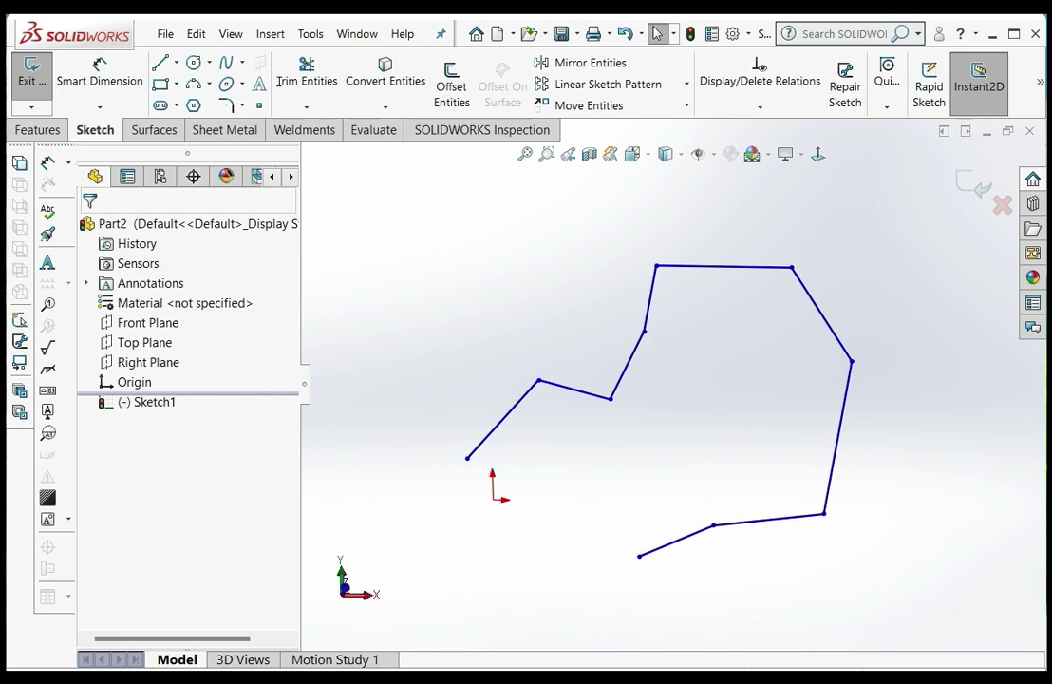
{"action": "mouse_move", "coordinate": [632, 422]}
{"action": "middle_mouse_down"}
{"action": "mouse_move", "coordinate": [686, 376]}
{"action": "mouse_move", "coordinate": [661, 403]}
{"action": "mouse_move", "coordinate": [627, 390]}
{"action": "mouse_move", "coordinate": [642, 396]}
{"action": "middle_mouse_up"}
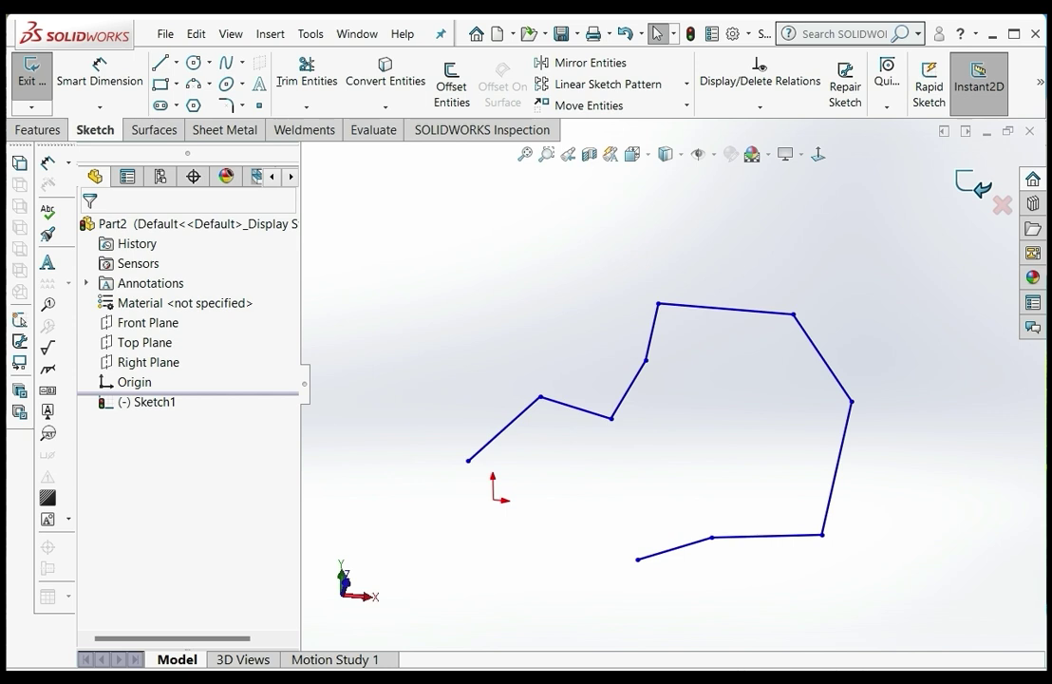
{"action": "left_click", "coordinate": [974, 185]}
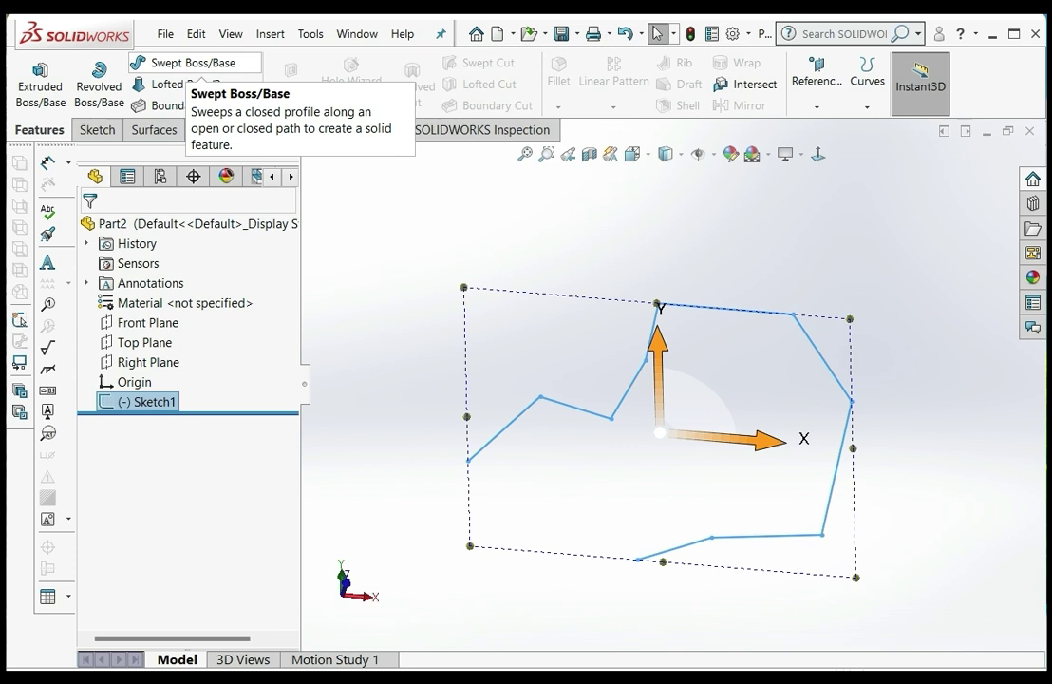
Sweep a circular profile with a 20 mm diameter along the sketched line chain
{"action": "left_click", "coordinate": [190, 63]}
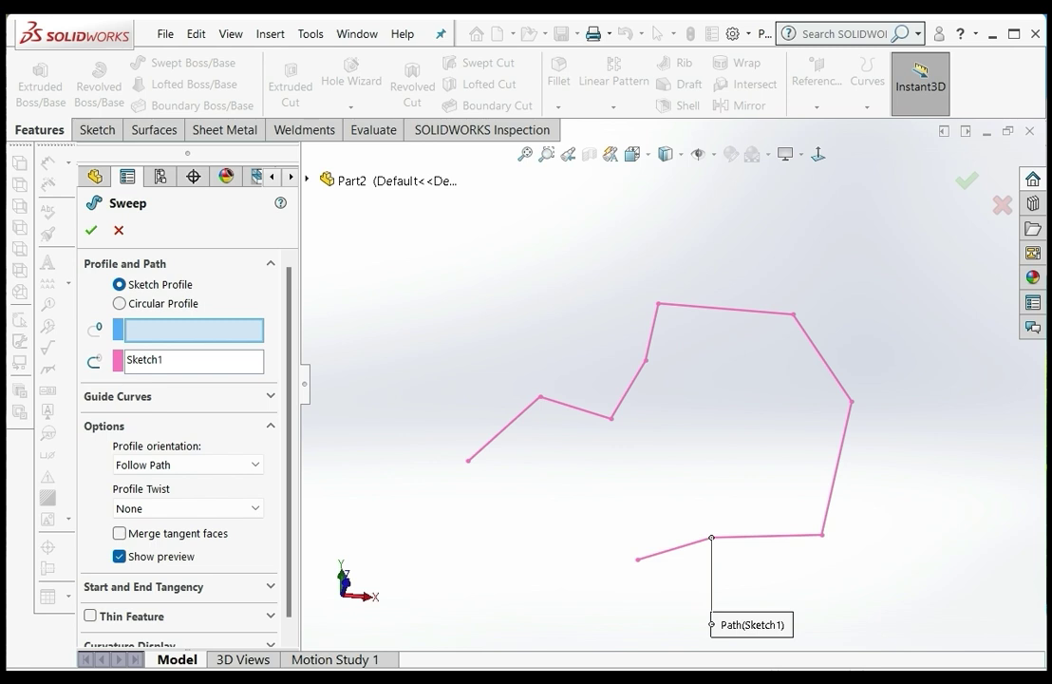
{"action": "left_click", "coordinate": [120, 303]}
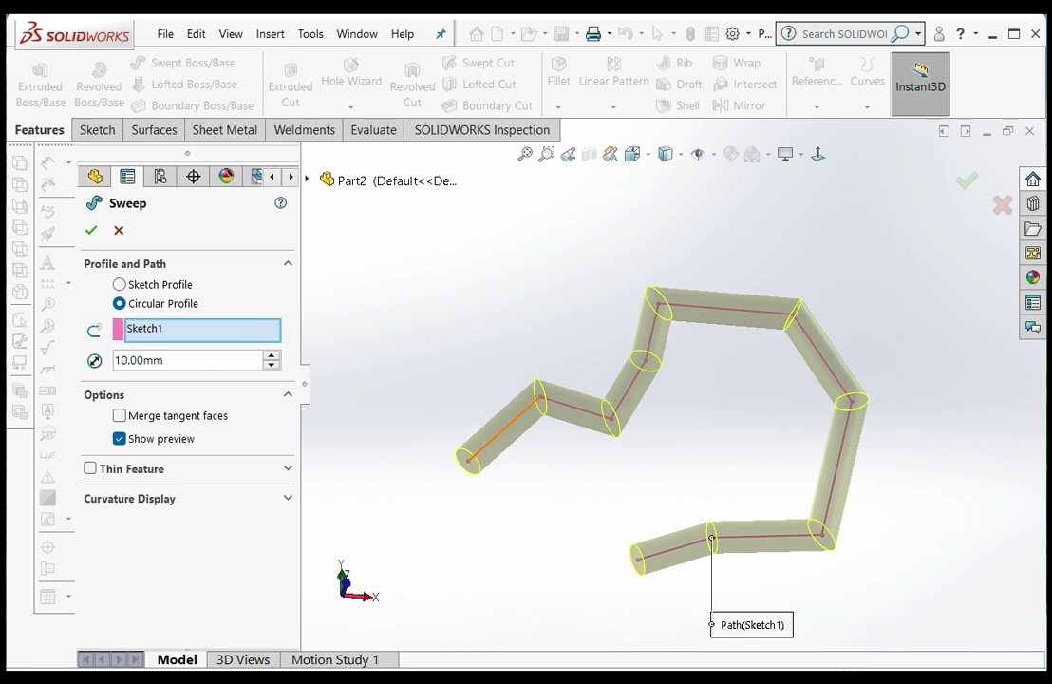
{"action": "middle_click_drag", "start_coordinate": [409, 383], "coordinate": [472, 366]}
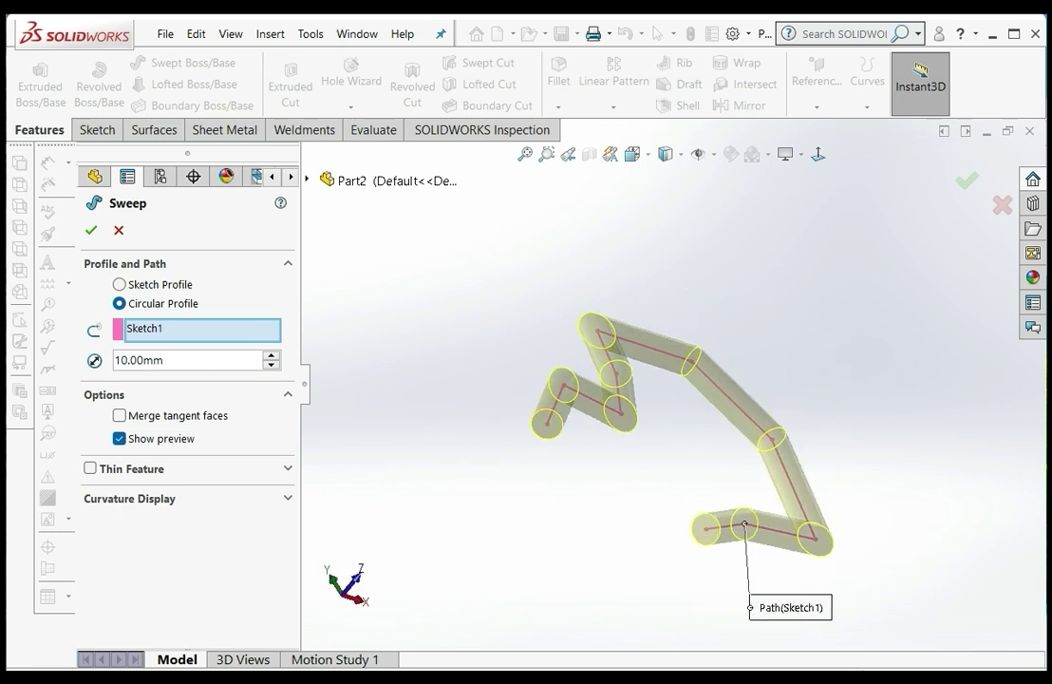
{"action": "double_click", "coordinate": [147, 361]}
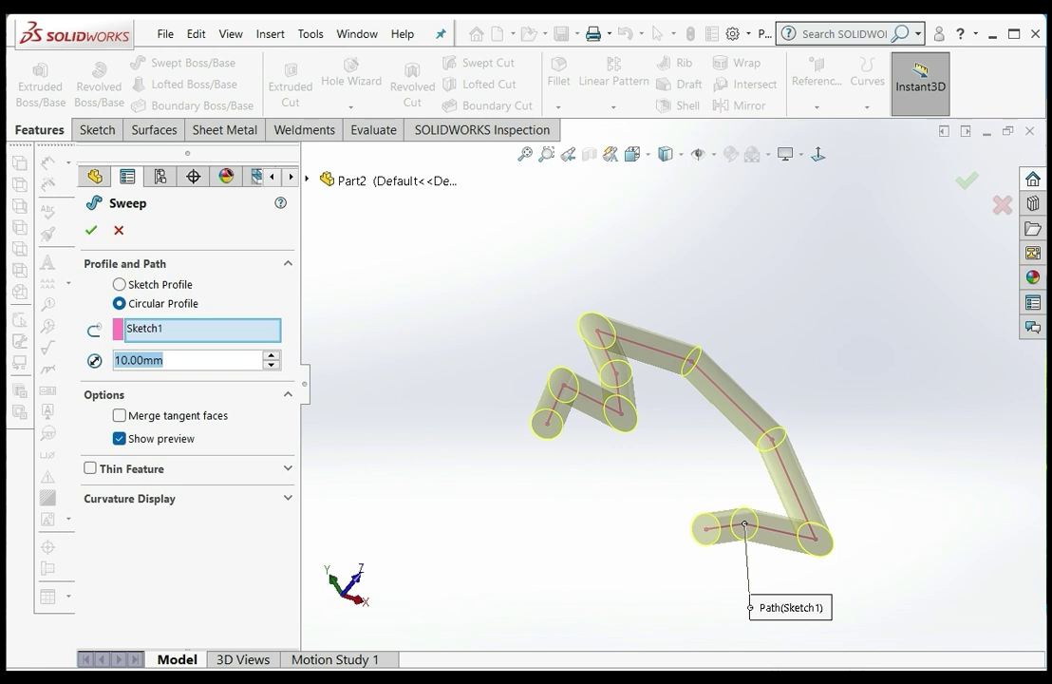
{"action": "type", "text": "20"}
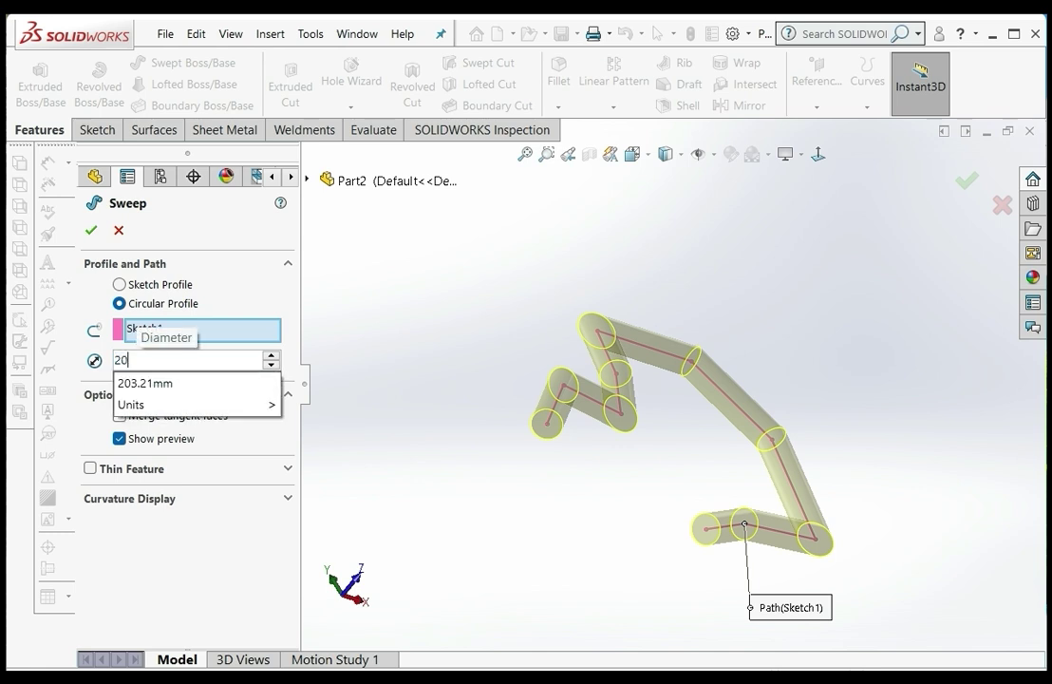
{"action": "key", "text": "Return"}
{"action": "middle_click_drag", "start_coordinate": [645, 398], "coordinate": [551, 409]}
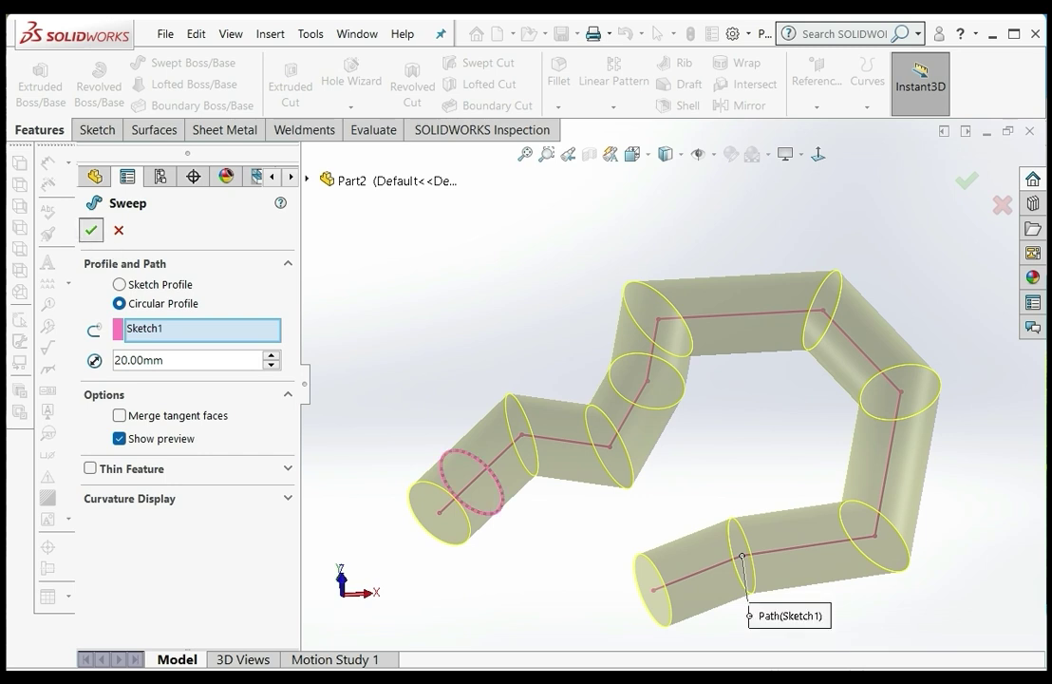
{"action": "left_click", "coordinate": [91, 230]}
Examine the swept tube from several angles, including its open ends and angled corner joints
{"action": "middle_click_drag", "start_coordinate": [570, 447], "coordinate": [607, 351]}
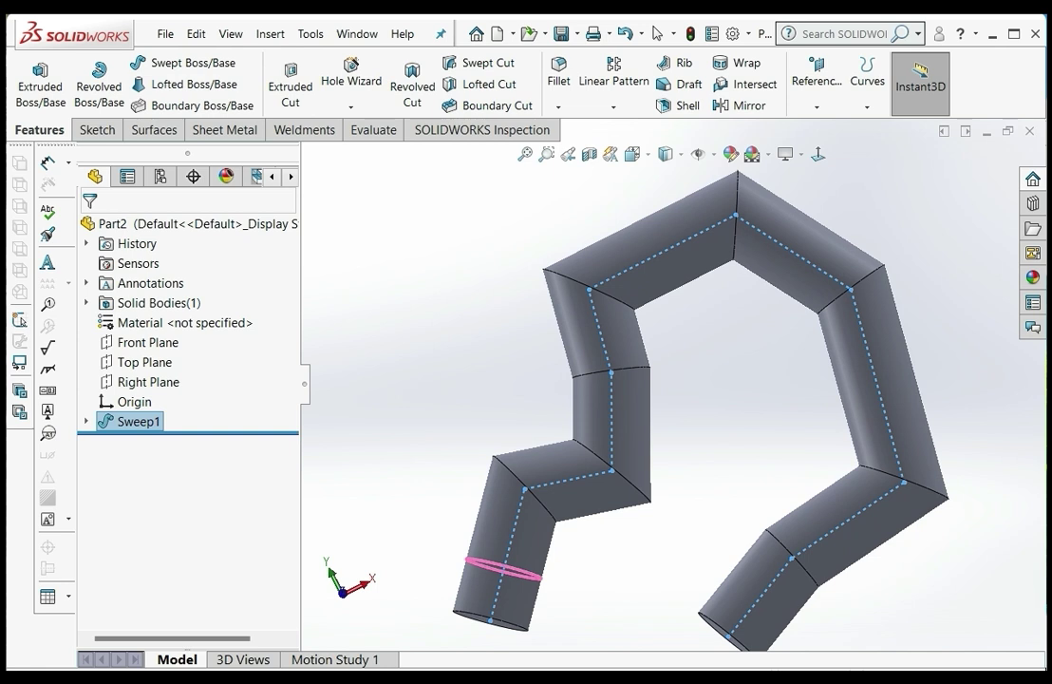
{"action": "key", "text": "Up"}
{"action": "key", "text": "Left"}
{"action": "key", "text": "Left"}
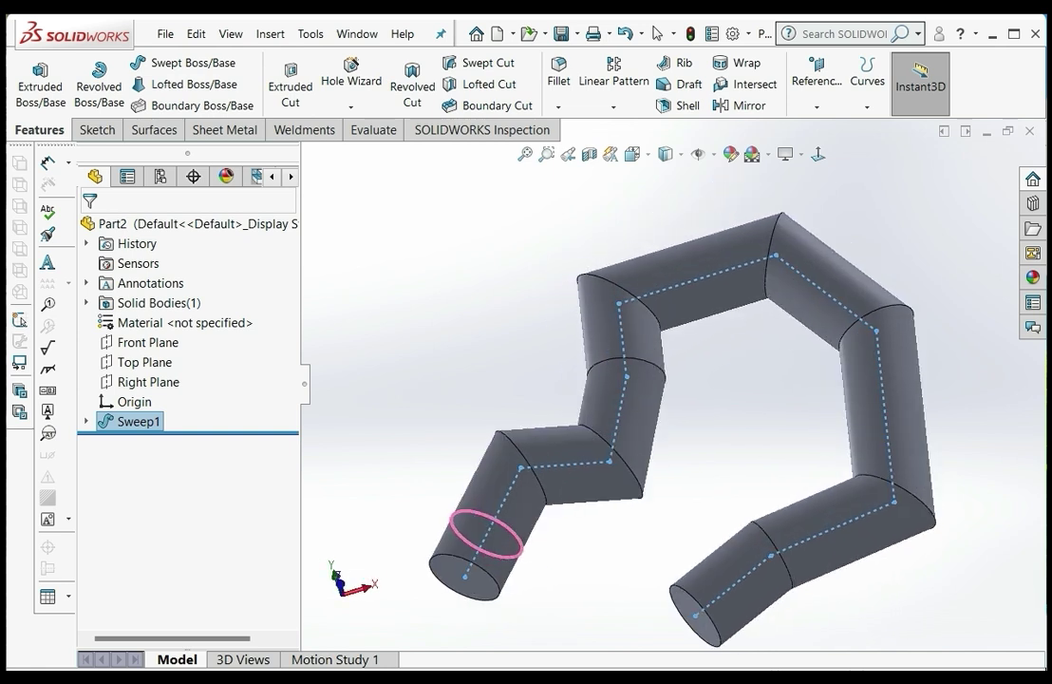
{"action": "middle_click_drag", "start_coordinate": [655, 417], "coordinate": [608, 447]}
{"action": "key", "text": "Up"}
{"action": "key", "text": "Up"}
{"action": "key", "text": "Up"}
{"action": "key", "text": "Up"}
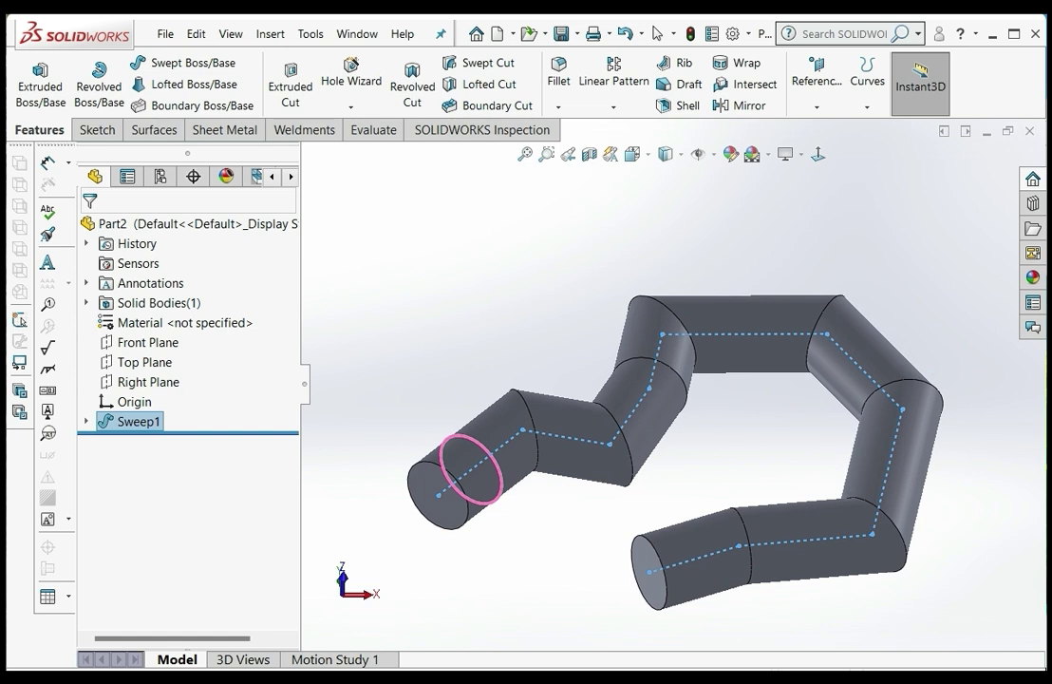
{"action": "key", "text": "z"}
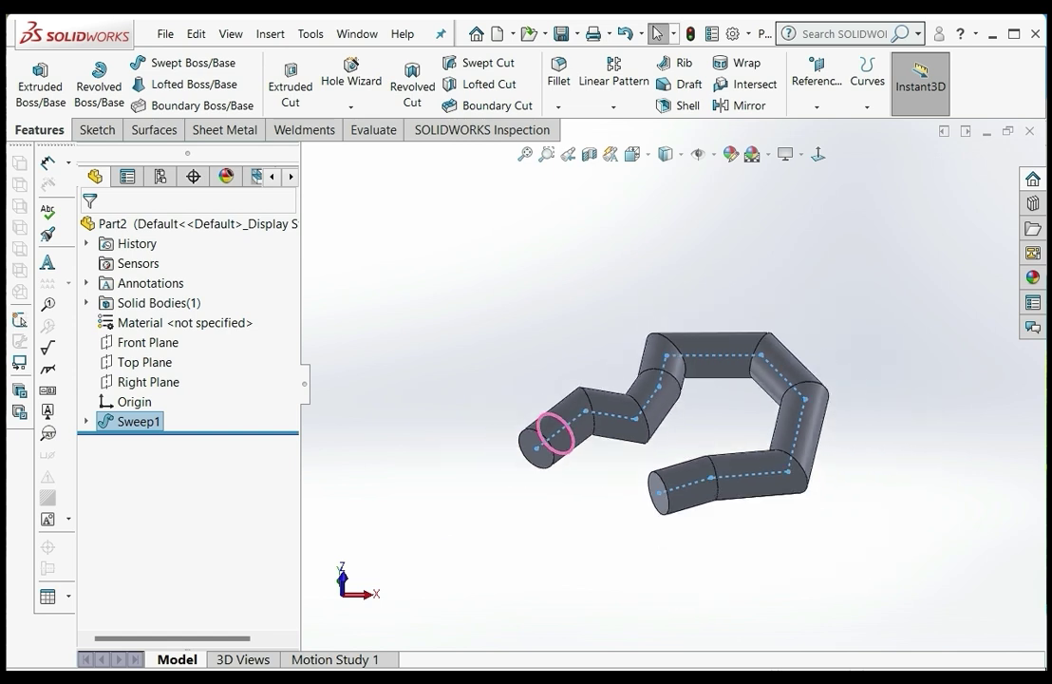
Delete the sweep feature and the line sketch it was built on
{"action": "right_click", "coordinate": [138, 420]}
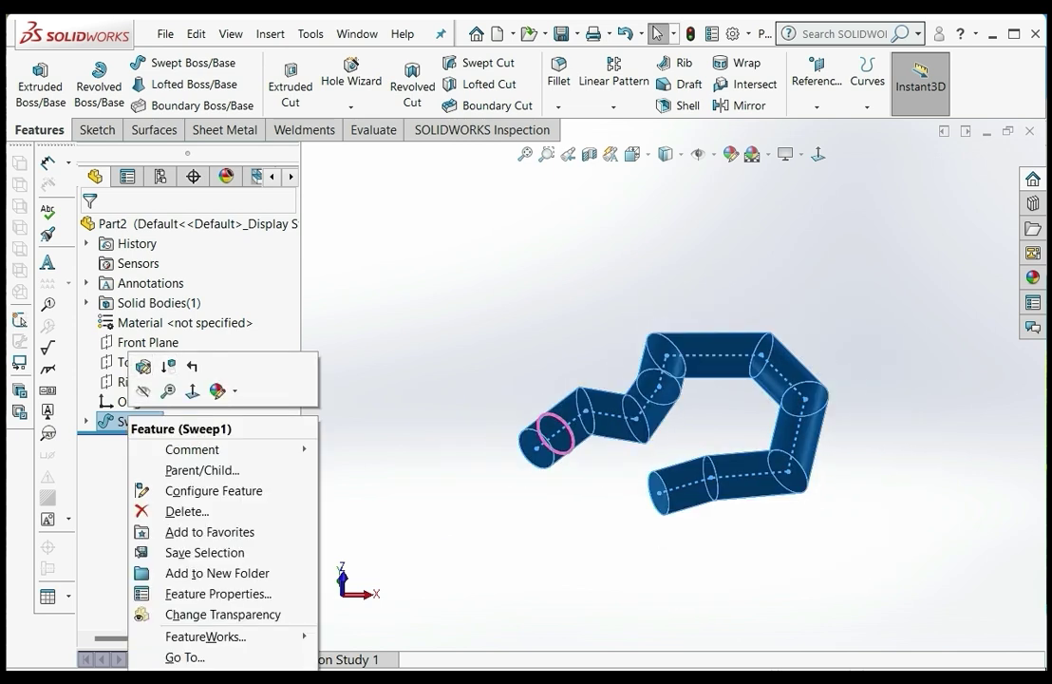
{"action": "left_click", "coordinate": [186, 510]}
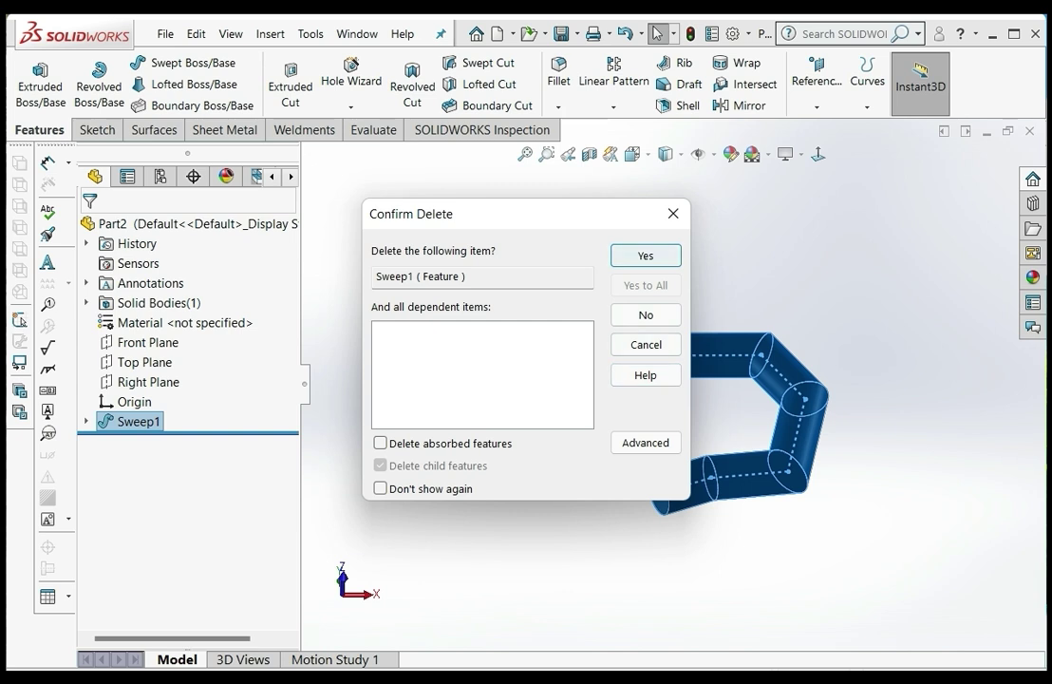
{"action": "key", "text": "Return"}
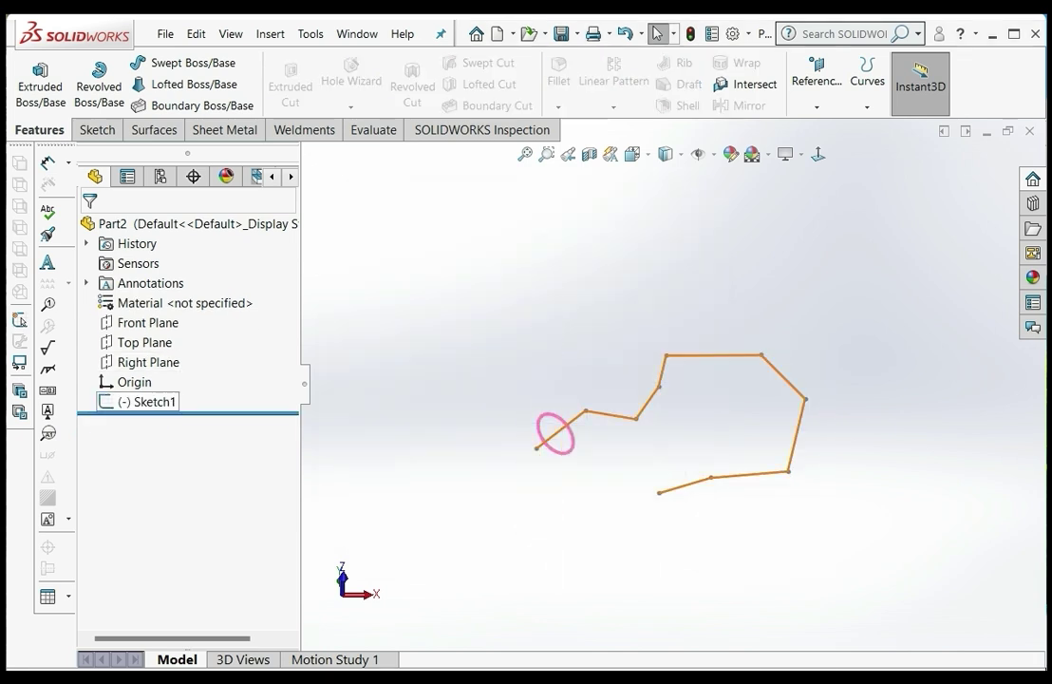
{"action": "right_click", "coordinate": [124, 402]}
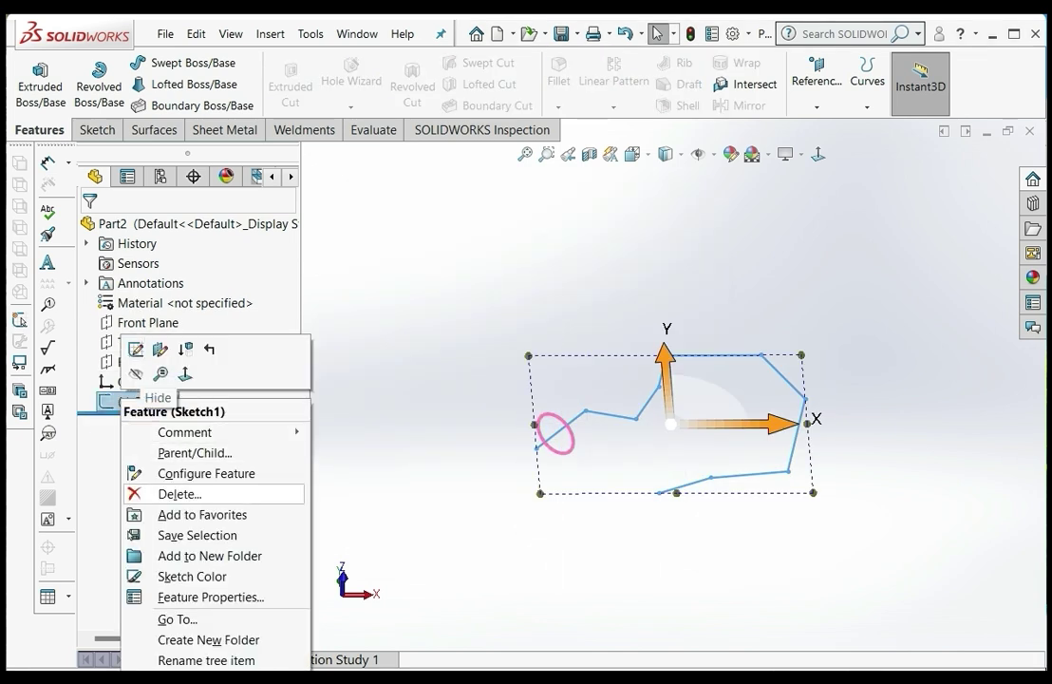
{"action": "left_click", "coordinate": [179, 494]}
{"action": "key", "text": "Return"}
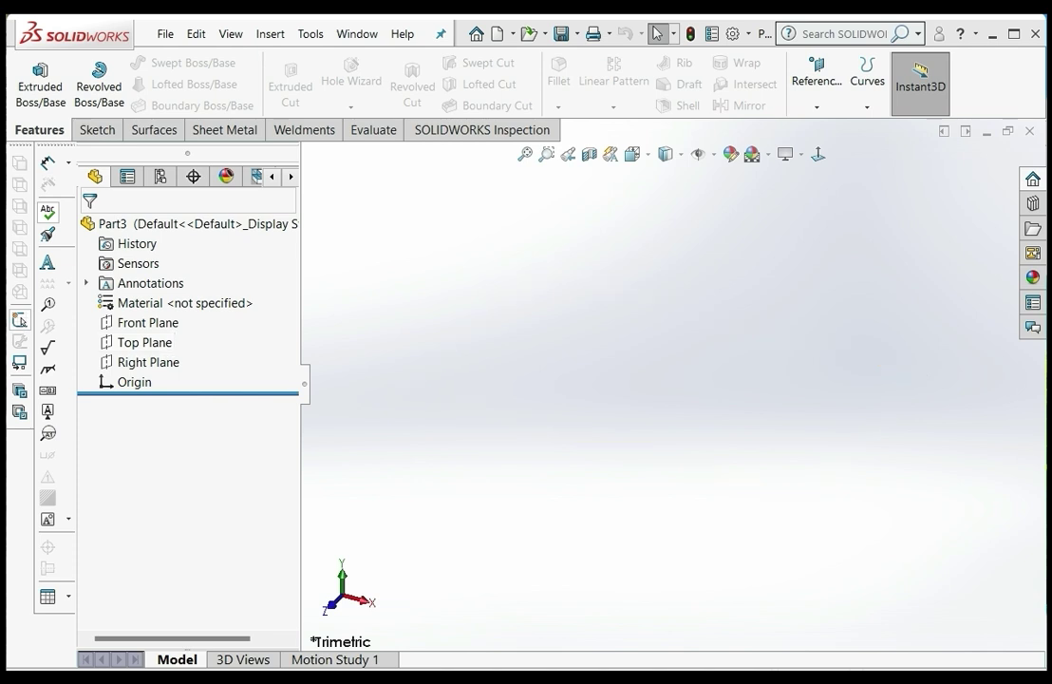
Sketch a six-sided polygon centred on the origin of the Front Plane, with an inscribed circle about 83 mm in diameter
{"action": "left_click", "coordinate": [148, 323]}
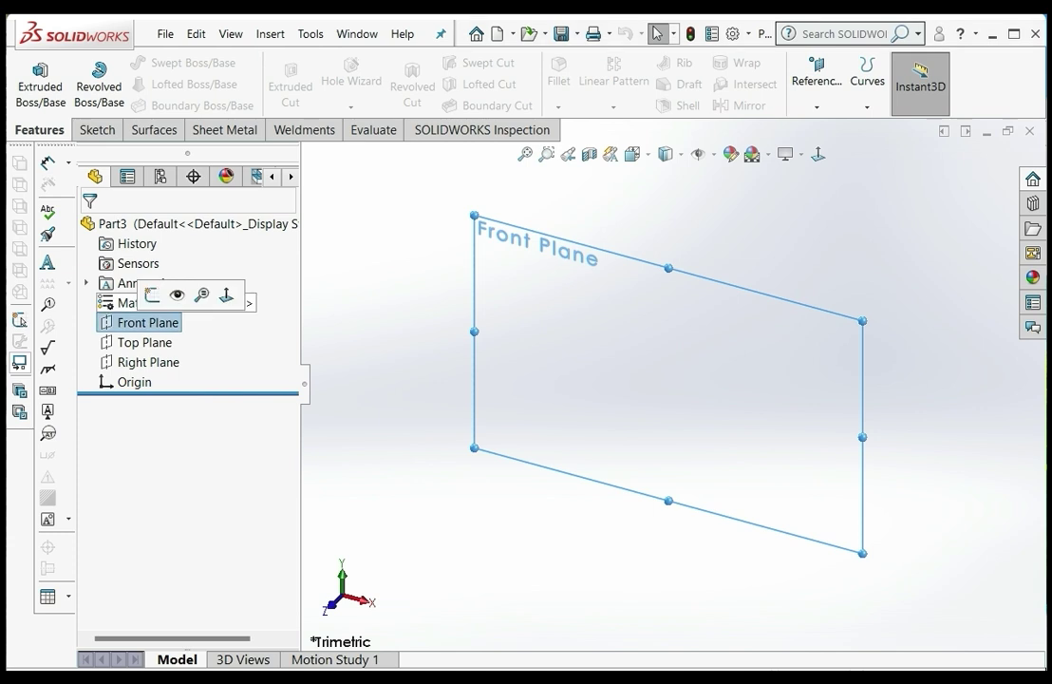
{"action": "left_click", "coordinate": [150, 295]}
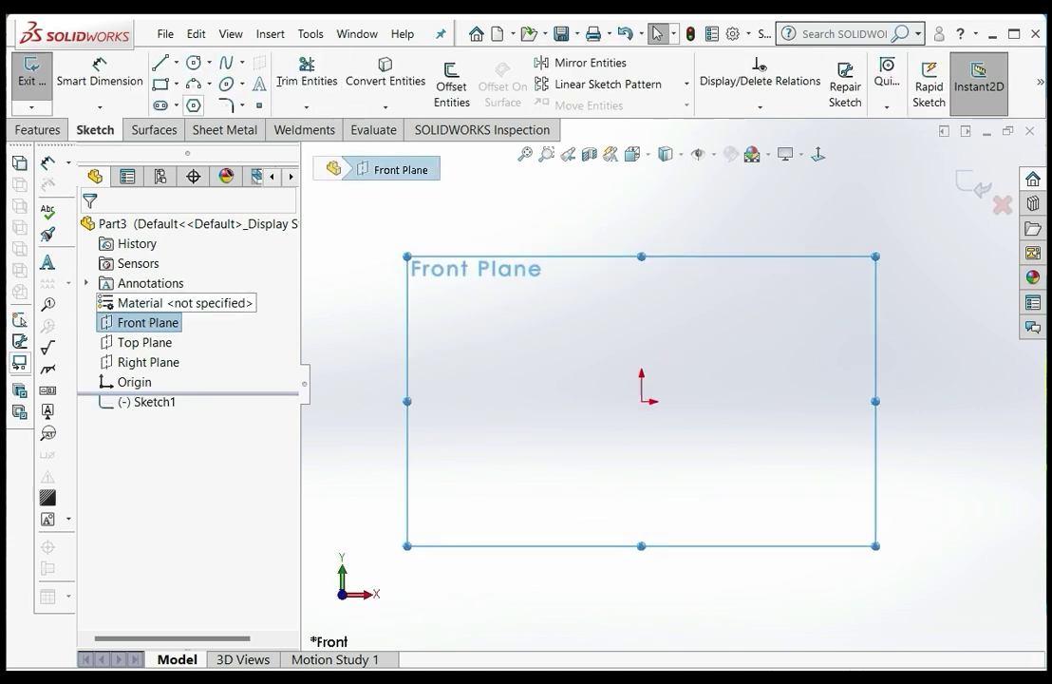
{"action": "left_click", "coordinate": [194, 105]}
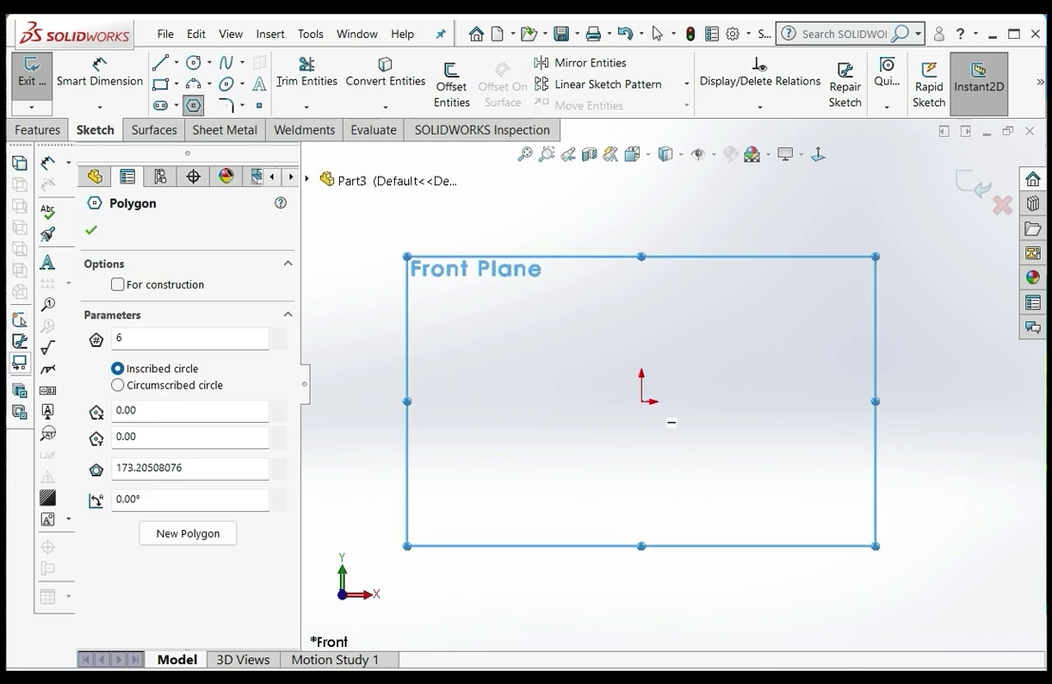
{"action": "left_click", "coordinate": [642, 400]}
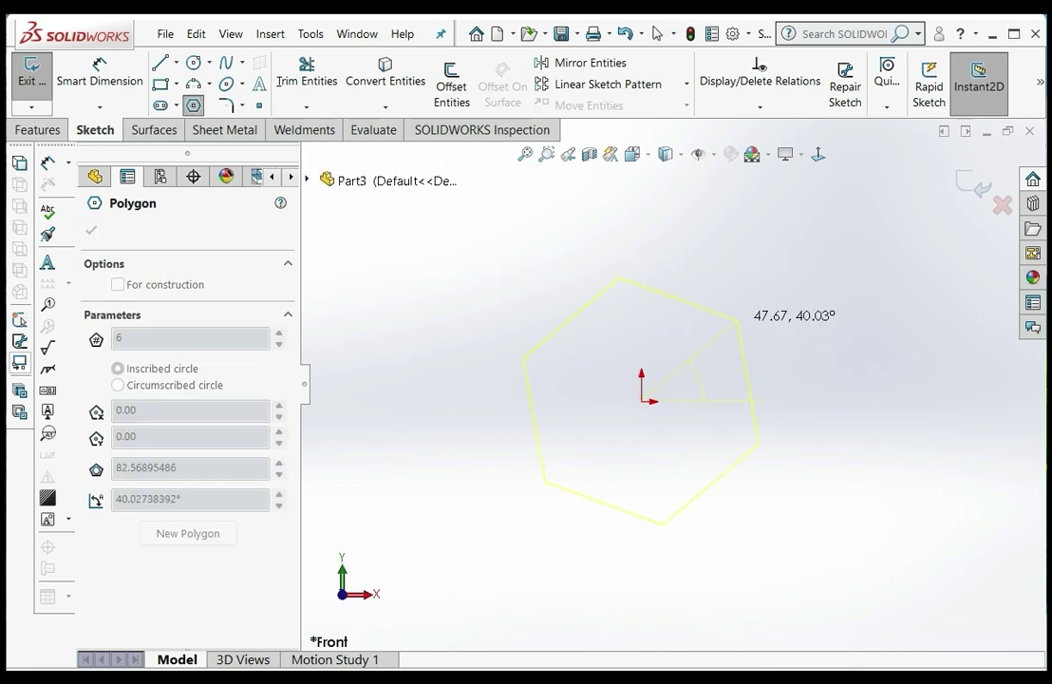
{"action": "left_click", "coordinate": [750, 339]}
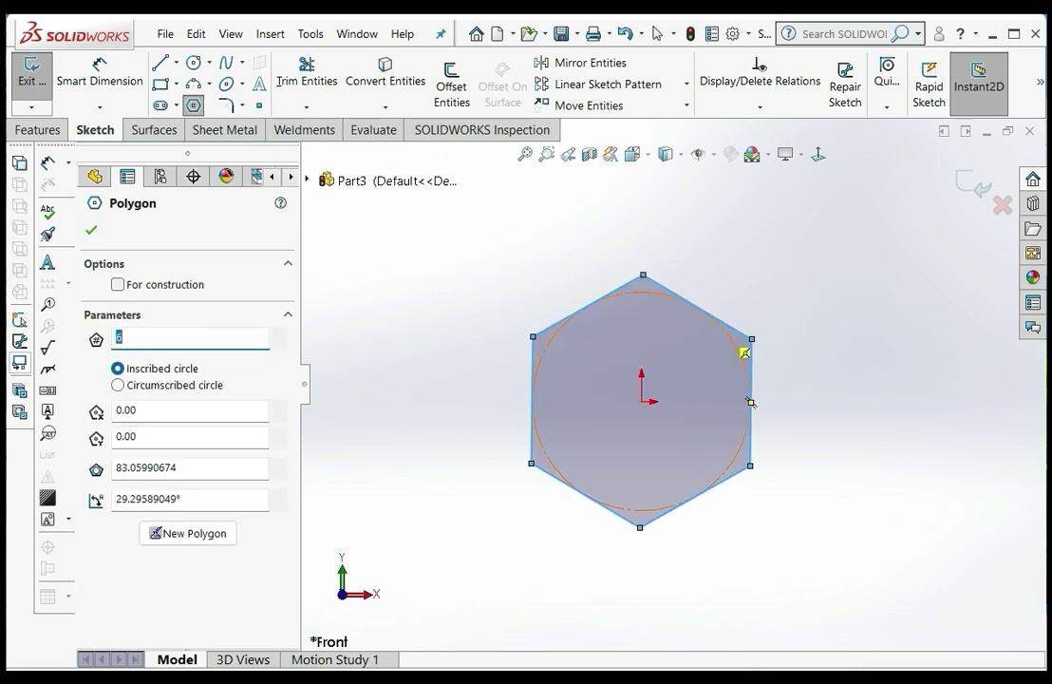
{"action": "key", "text": "Escape"}
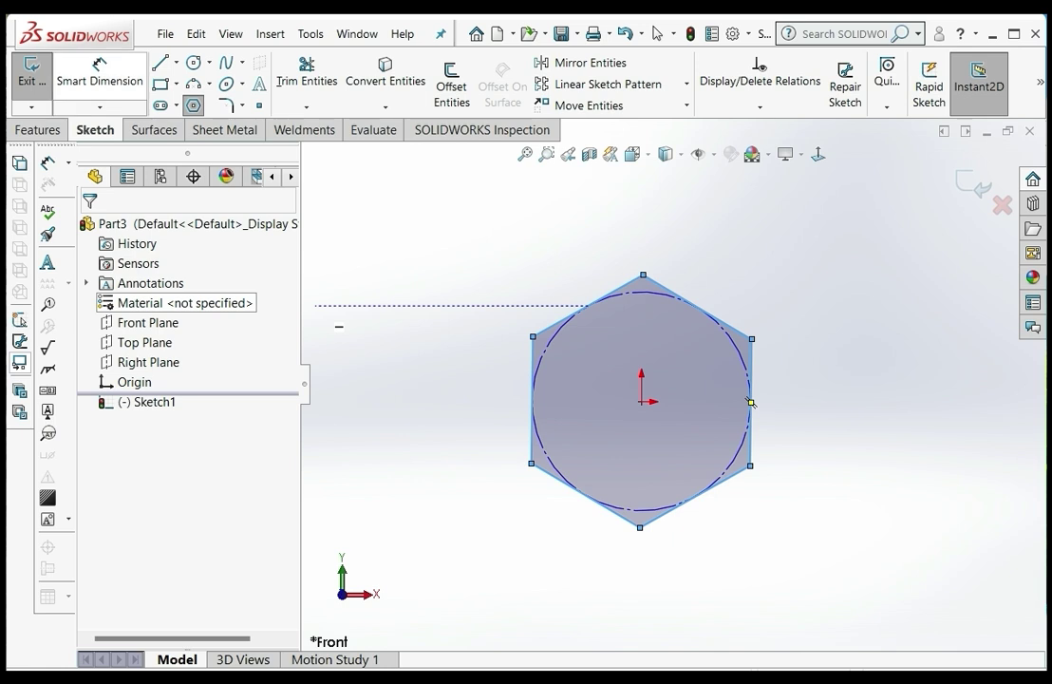
{"action": "key", "text": "Escape"}
Dimension the hexagon's vertical side as 50 mm and add a diameter dimension to its inscribed circle
{"action": "left_click", "coordinate": [99, 71]}
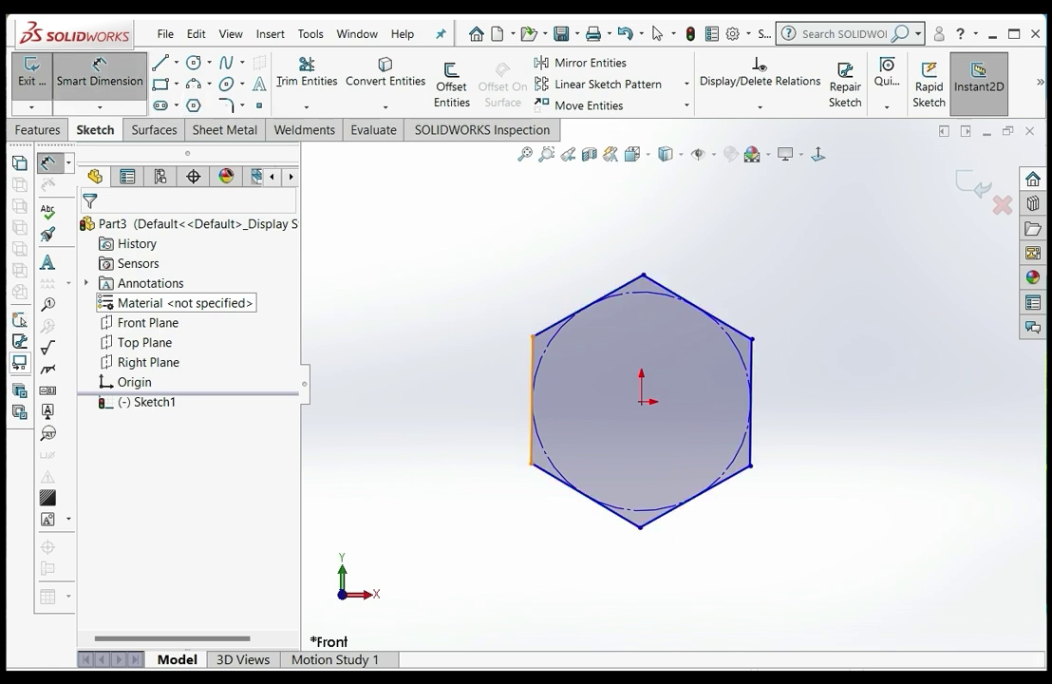
{"action": "left_click", "coordinate": [530, 399]}
{"action": "left_click", "coordinate": [462, 389]}
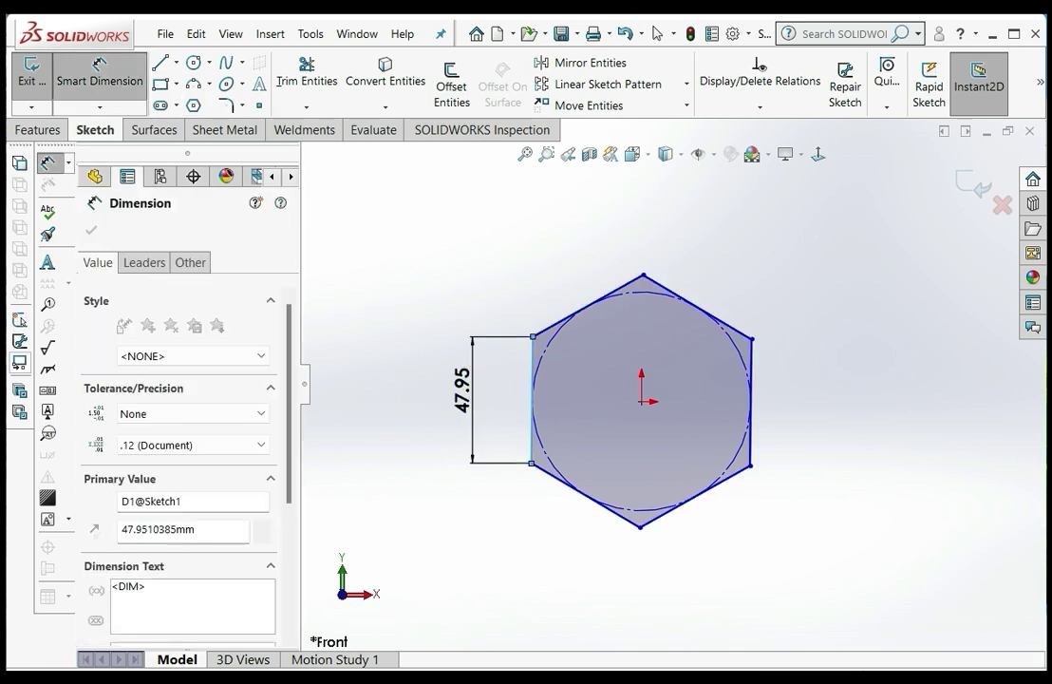
{"action": "type", "text": "50"}
{"action": "key", "text": "Return"}
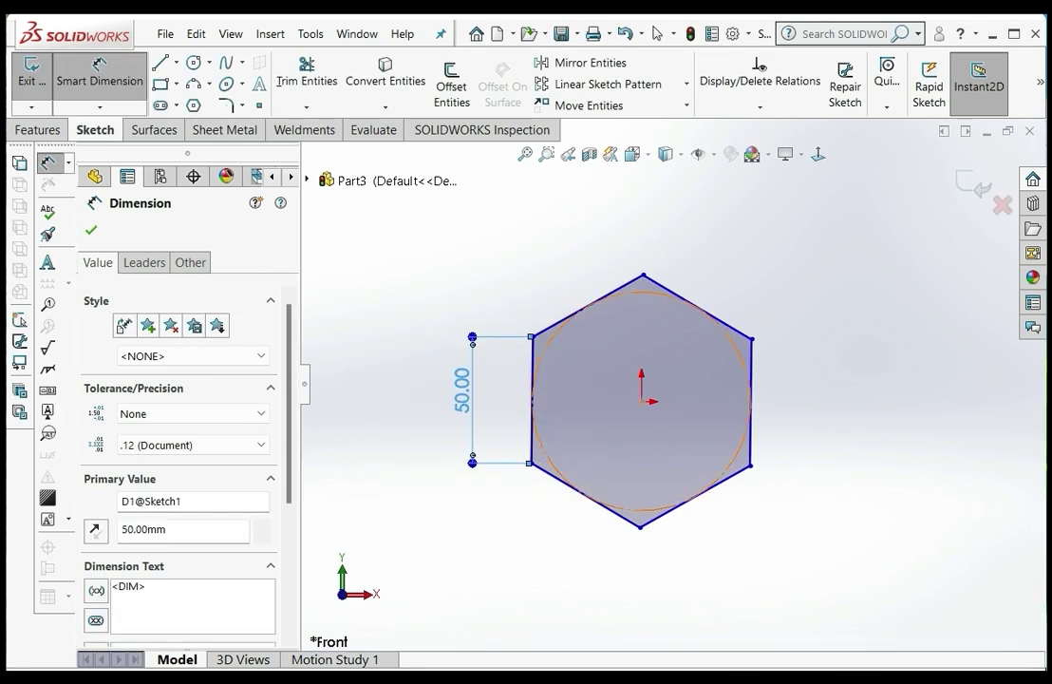
{"action": "left_click", "coordinate": [564, 478]}
{"action": "left_click", "coordinate": [511, 516]}
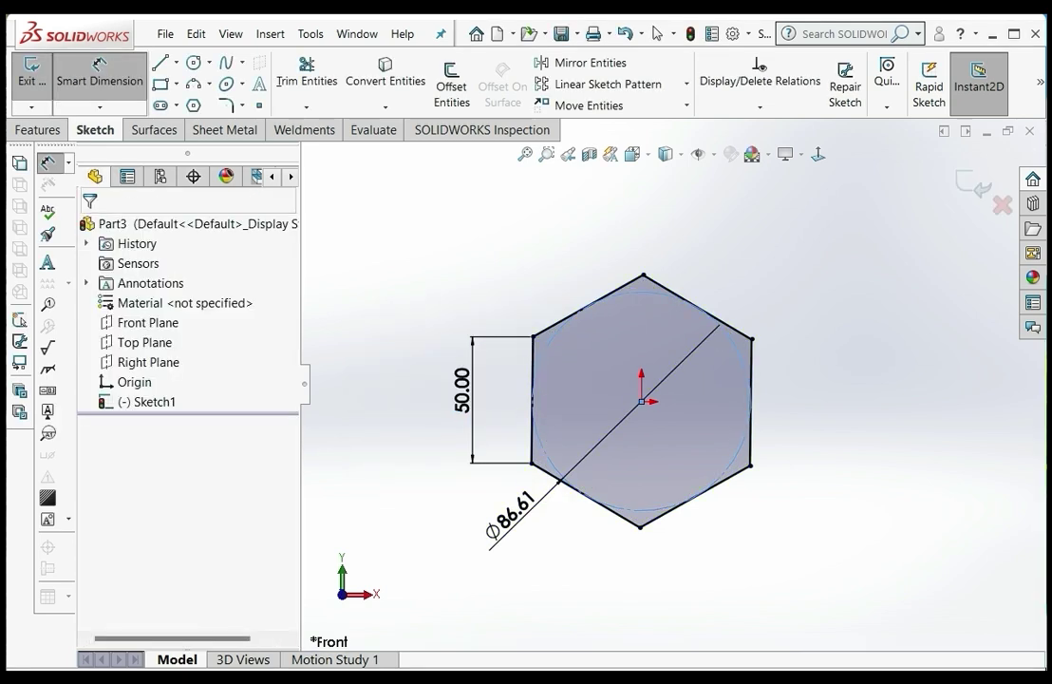
Try to set the diameter dimension of the hexagon's inscribed circle to 80 mm
{"action": "type", "text": "80"}
{"action": "key", "text": "Return"}
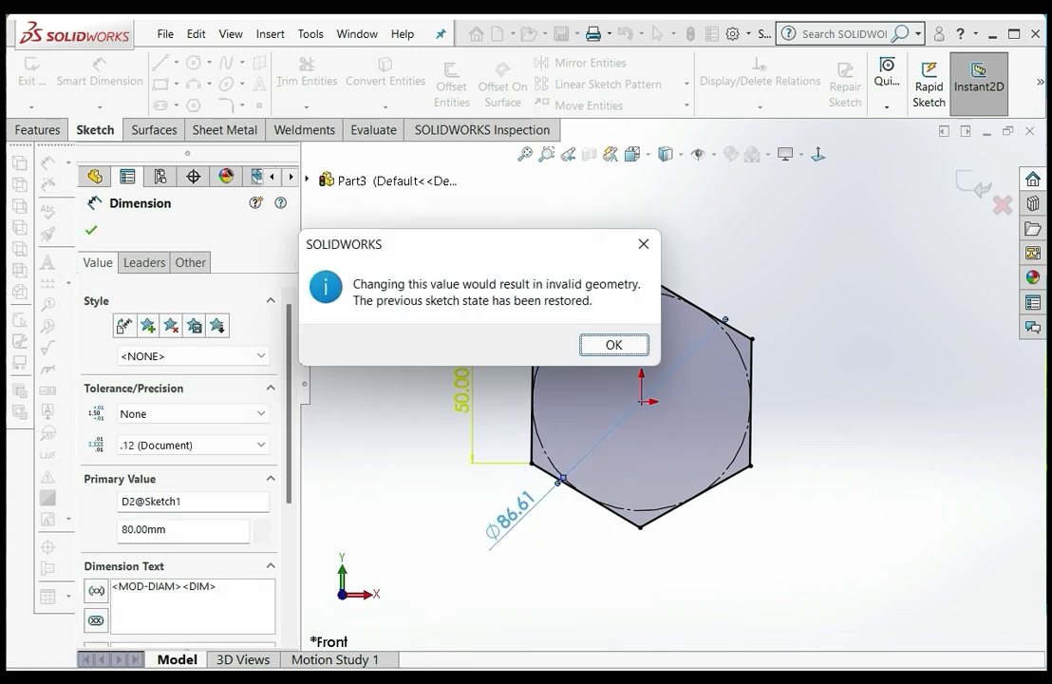
{"action": "key", "text": "Return"}
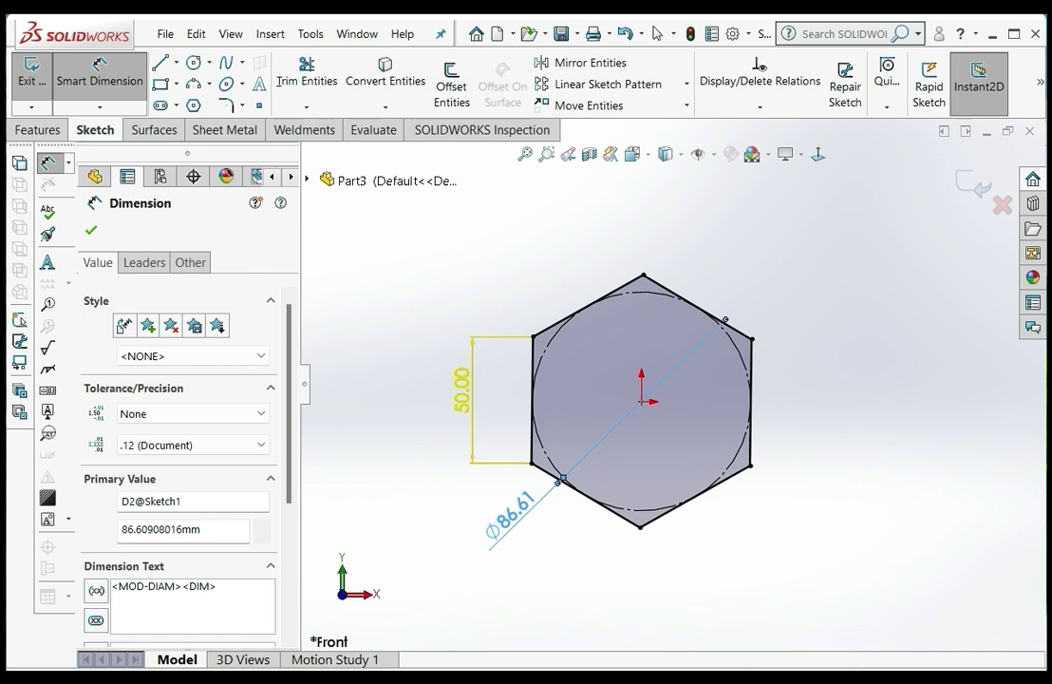
{"action": "key", "text": "Escape"}
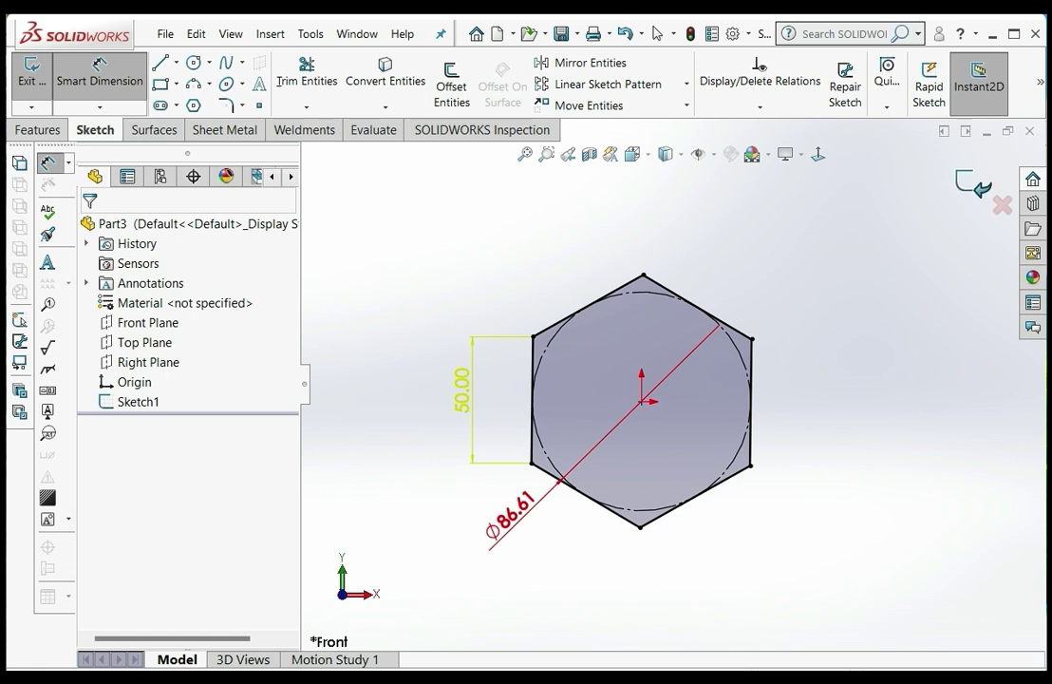
Close the hexagon sketch and start a new sketch on the Top Plane
{"action": "left_click", "coordinate": [973, 185]}
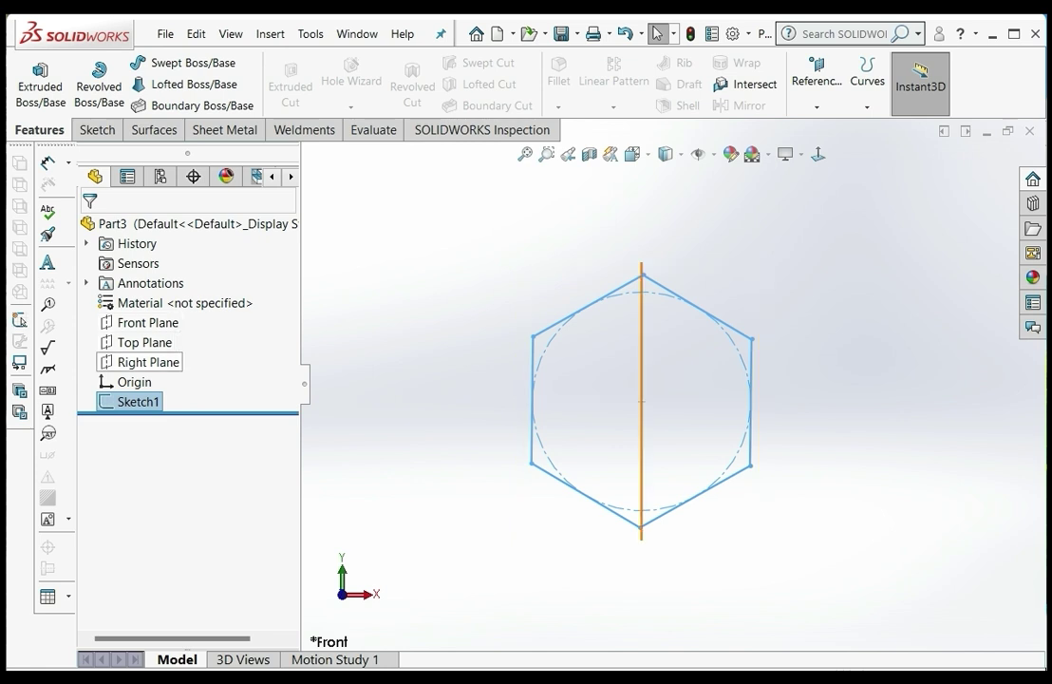
{"action": "left_click", "coordinate": [143, 343]}
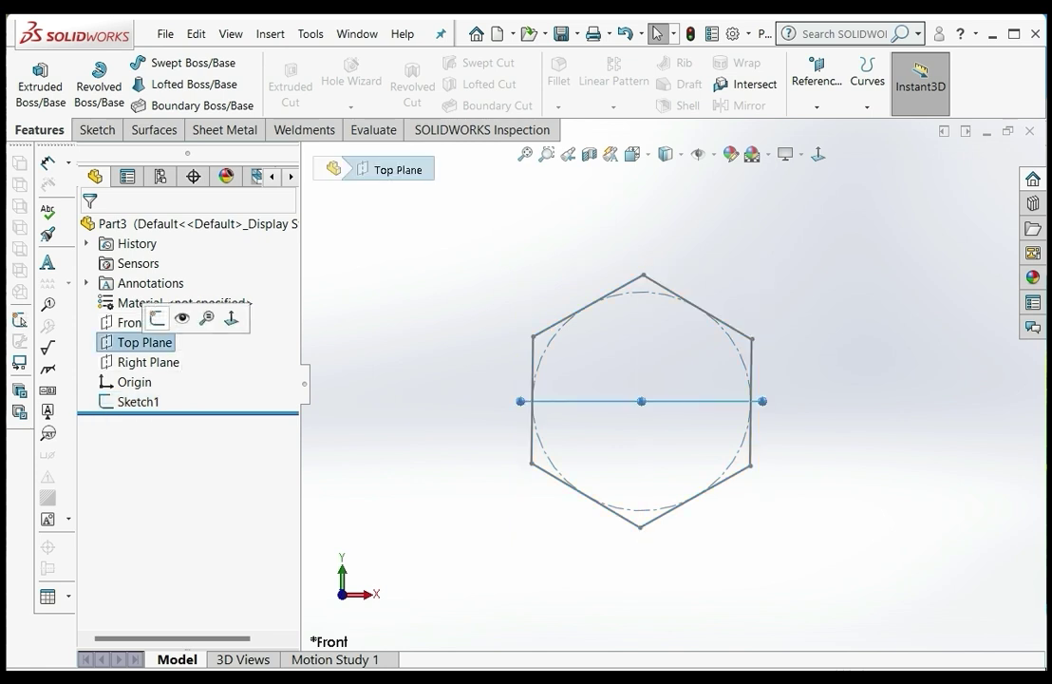
{"action": "left_click", "coordinate": [157, 319]}
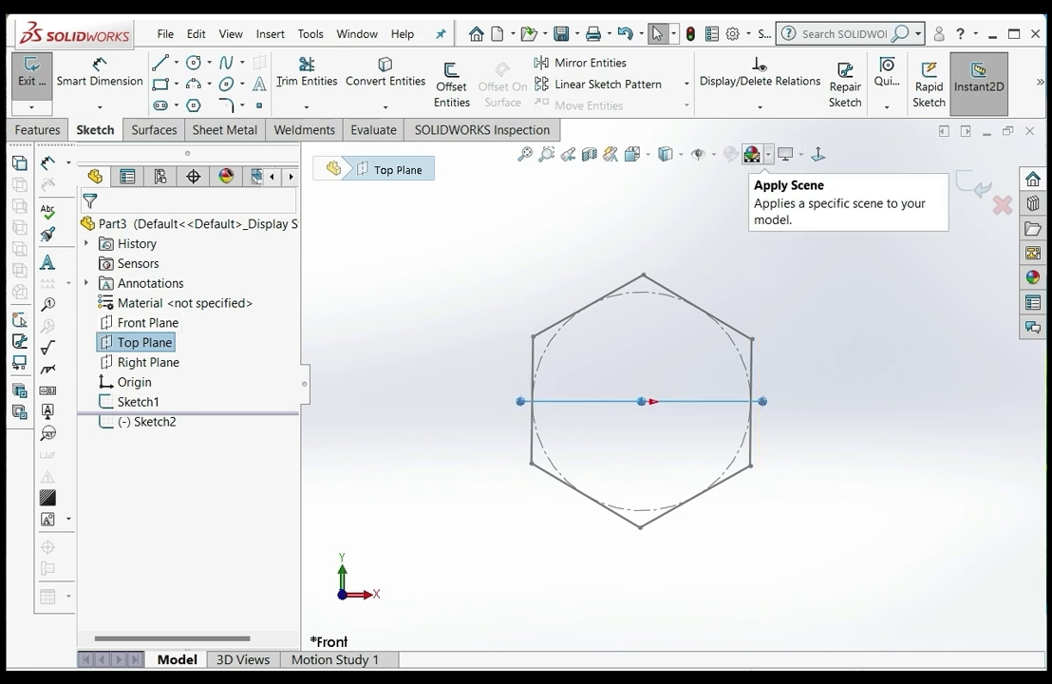
{"action": "left_click", "coordinate": [817, 155]}
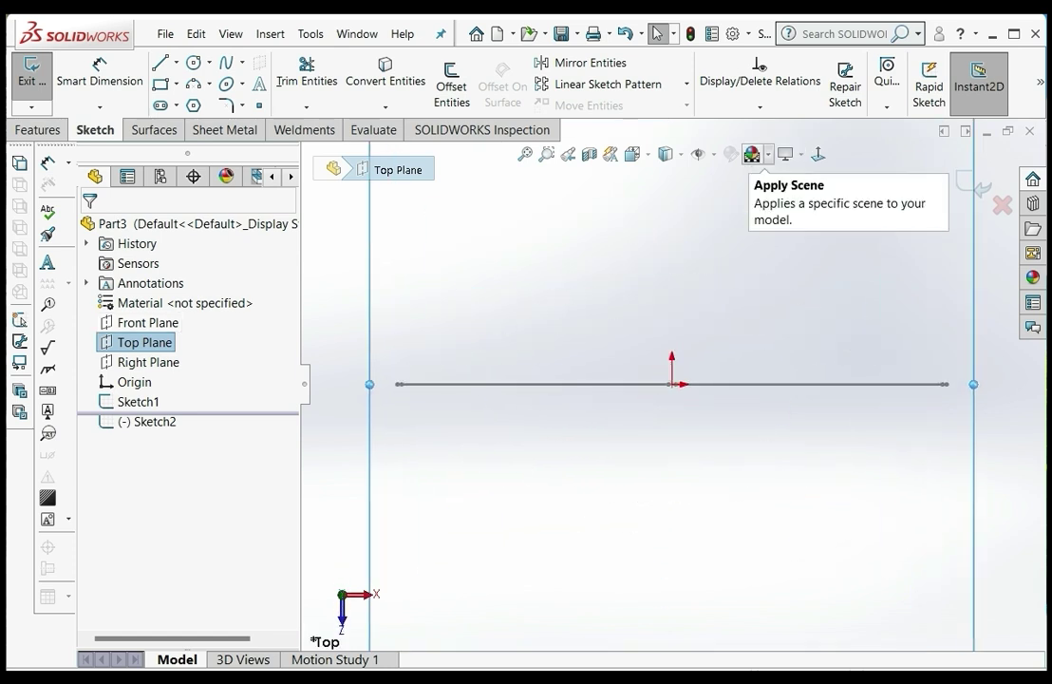
{"action": "left_click", "coordinate": [766, 238]}
{"action": "scroll", "coordinate": [766, 239], "scroll_direction": "up", "scroll_amount": 3}
{"action": "scroll", "coordinate": [767, 239], "scroll_direction": "down", "scroll_amount": 1}
{"action": "middle_click_drag", "start_coordinate": [766, 238], "coordinate": [743, 258]}
{"action": "mouse_move", "coordinate": [309, 517]}
{"action": "middle_mouse_down"}
{"action": "mouse_move", "coordinate": [309, 537]}
{"action": "mouse_move", "coordinate": [310, 524]}
{"action": "mouse_move", "coordinate": [298, 524]}
{"action": "mouse_move", "coordinate": [309, 528]}
{"action": "middle_mouse_up"}
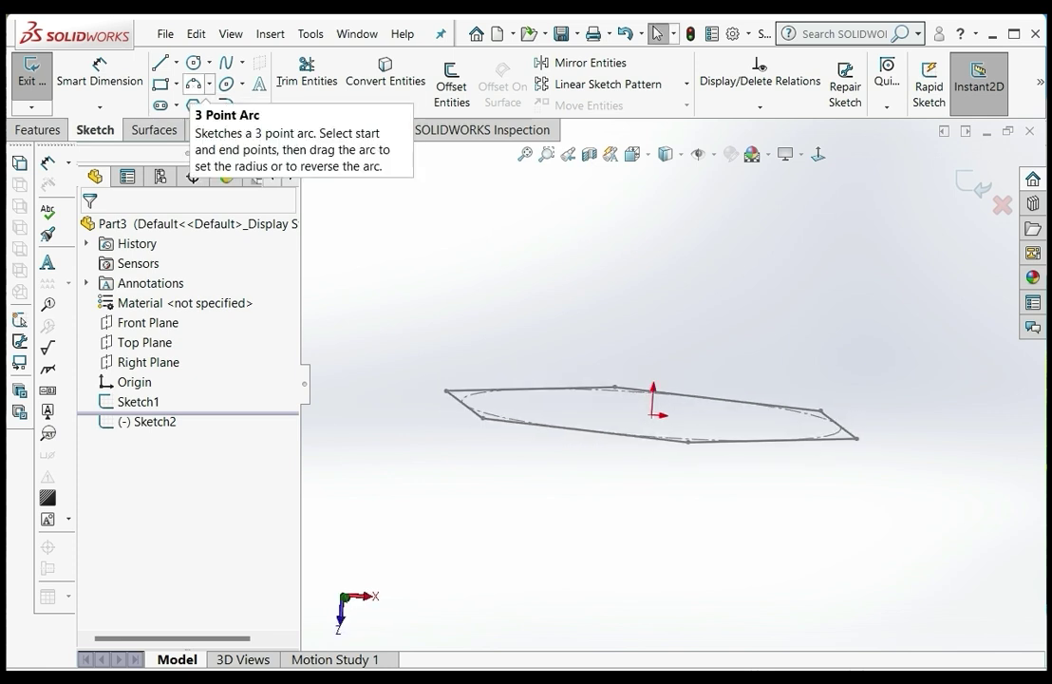
Sketch a three-point arc from the origin to a point about 295 mm across and 625 mm up, bowed slightly to the lower right
{"action": "left_click", "coordinate": [193, 83]}
{"action": "scroll", "coordinate": [669, 392], "scroll_direction": "up", "scroll_amount": 4}
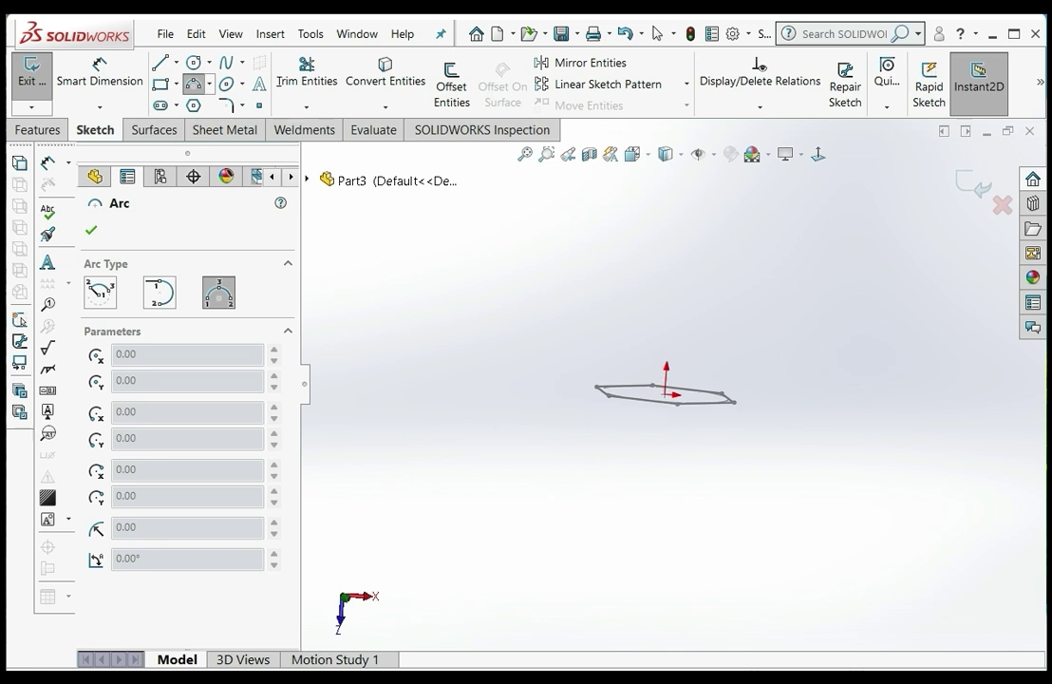
{"action": "left_click", "coordinate": [666, 393]}
{"action": "scroll", "coordinate": [670, 387], "scroll_direction": "up", "scroll_amount": 5}
{"action": "left_click", "coordinate": [762, 219]}
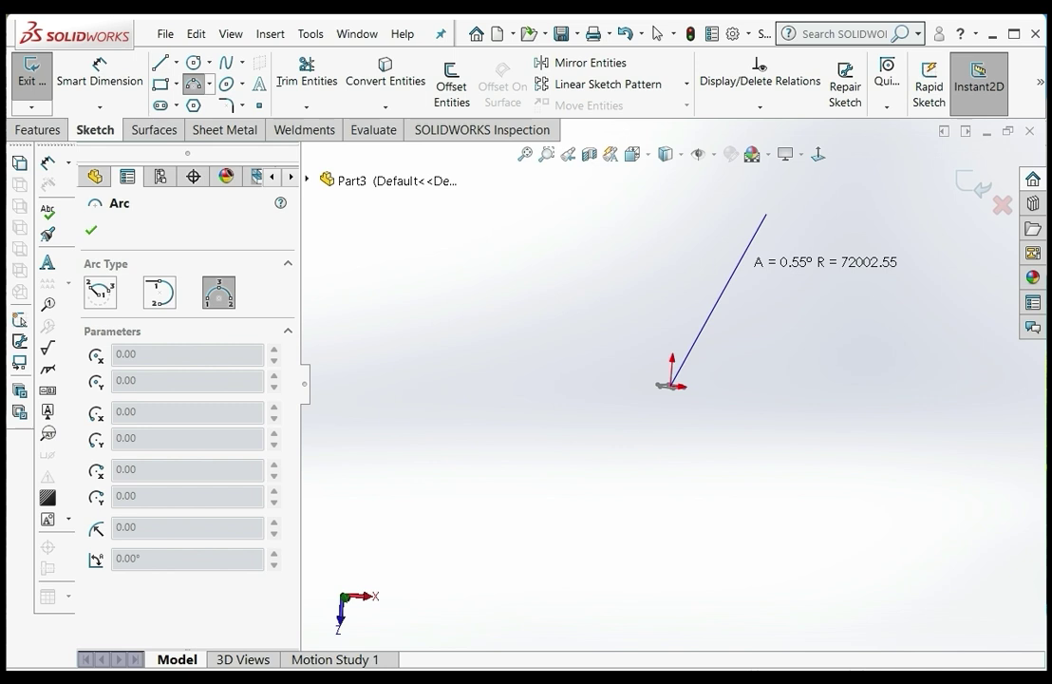
{"action": "left_click", "coordinate": [727, 305]}
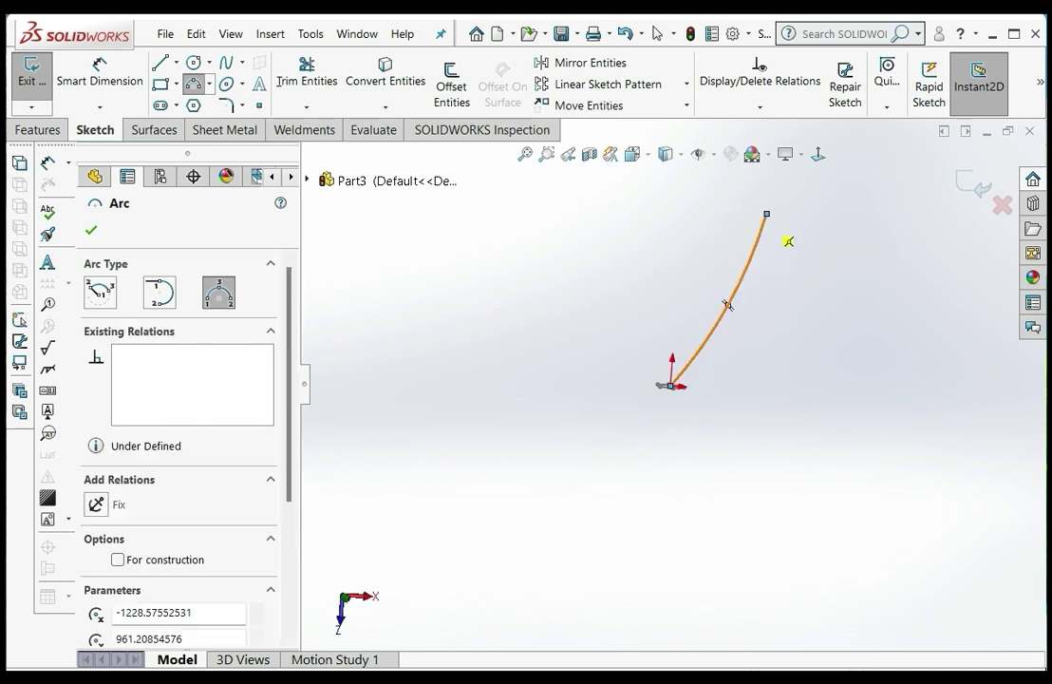
{"action": "key", "text": "Escape"}
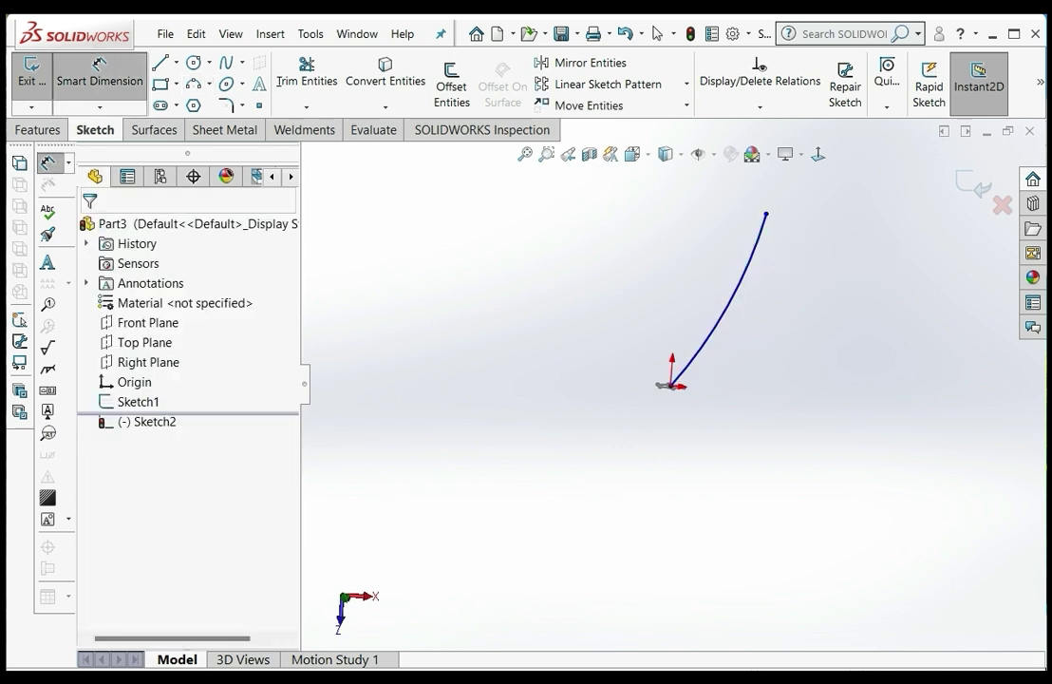
Dimension the vertical distance between the origin and the arc's upper endpoint as 500 mm
{"action": "left_click", "coordinate": [818, 153]}
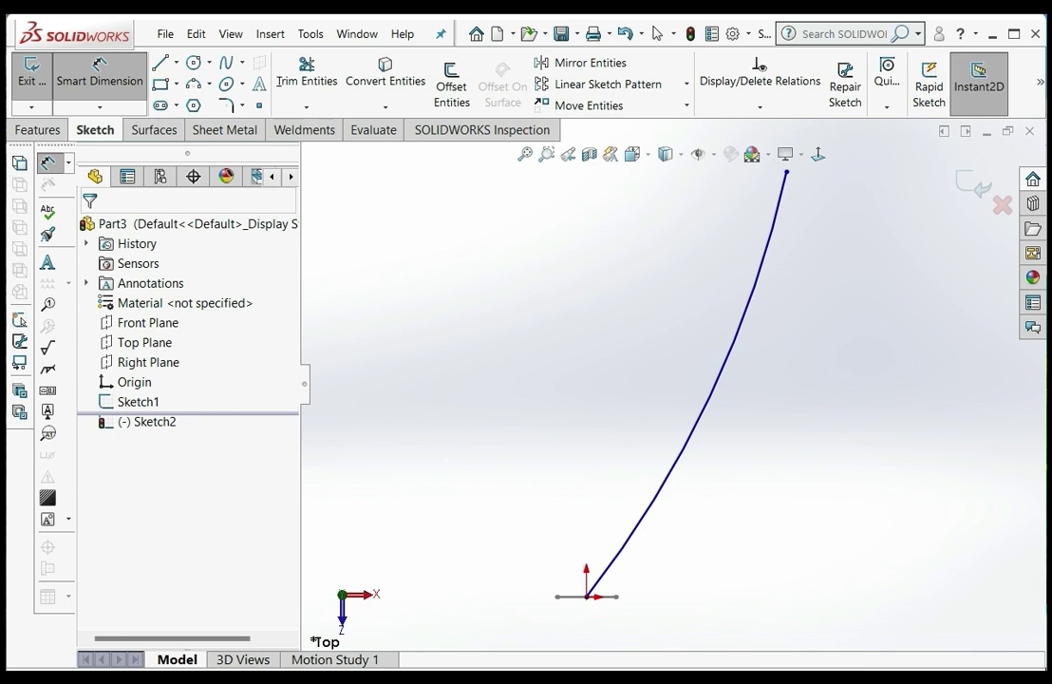
{"action": "left_click", "coordinate": [587, 596]}
{"action": "scroll", "coordinate": [587, 596], "scroll_direction": "up", "scroll_amount": 3}
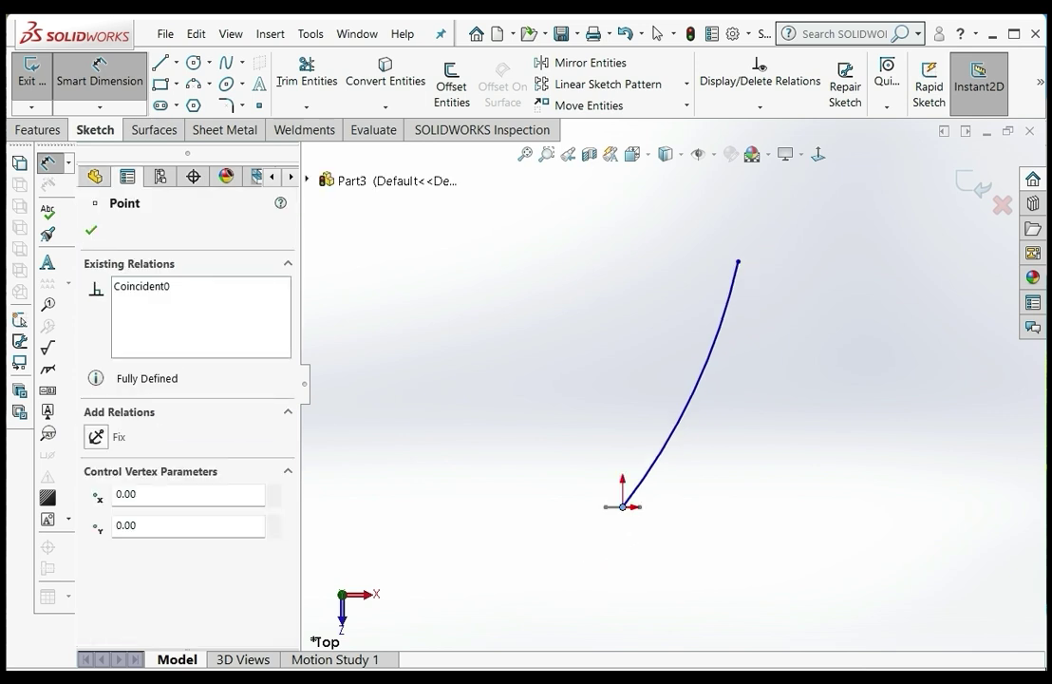
{"action": "left_click", "coordinate": [737, 261]}
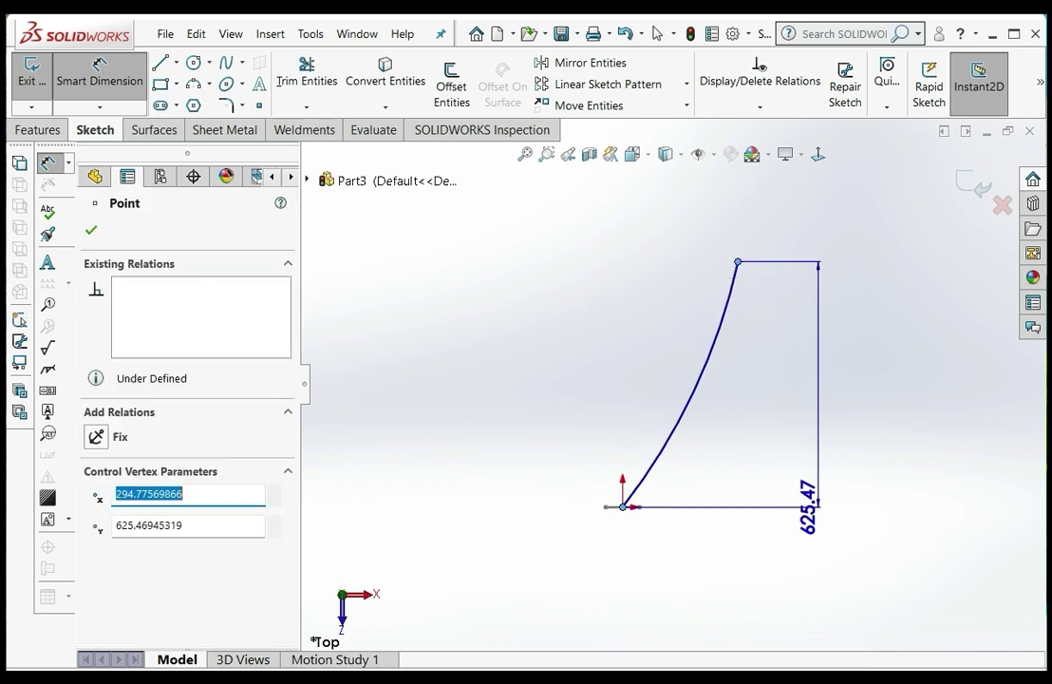
{"action": "left_click", "coordinate": [820, 507]}
{"action": "left_click", "coordinate": [820, 447]}
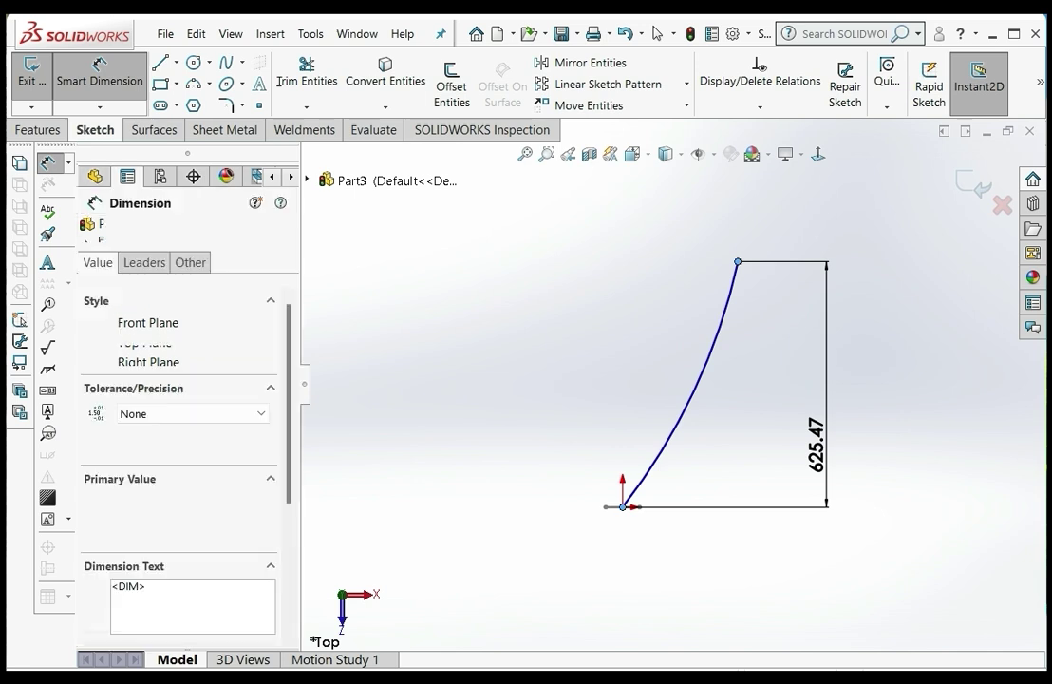
{"action": "type", "text": "500"}
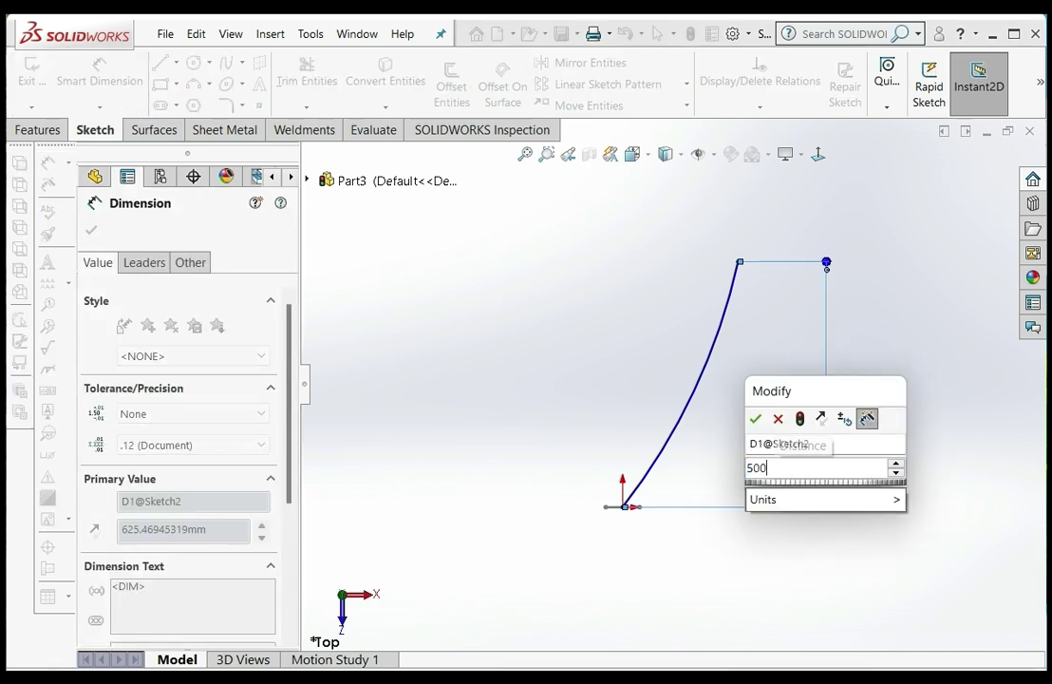
{"action": "key", "text": "Return"}
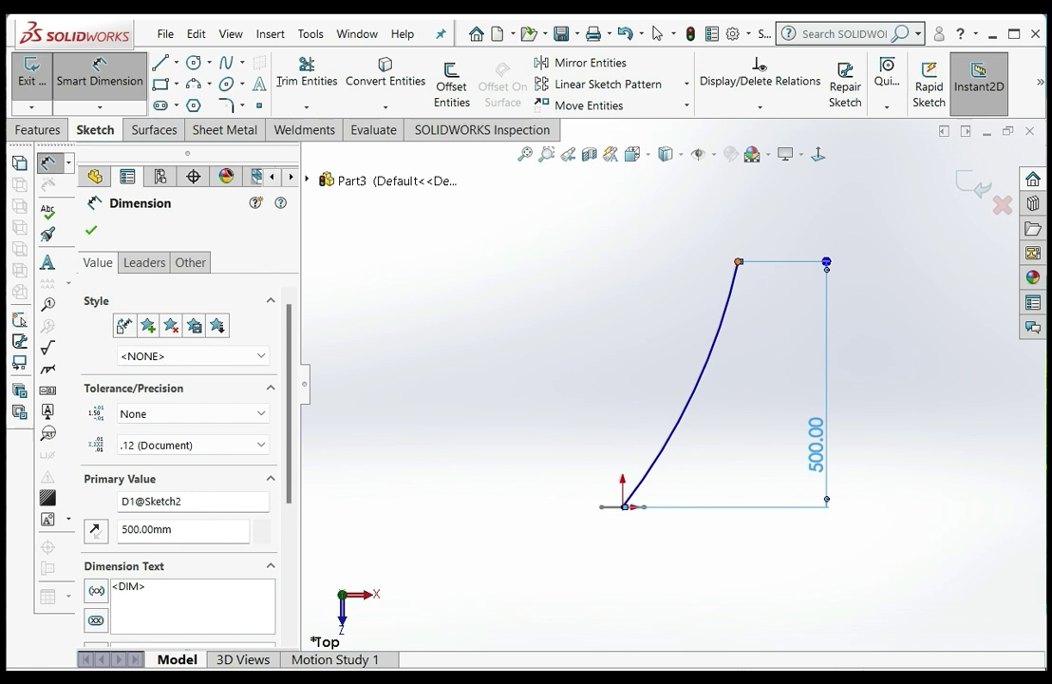
Dimension the horizontal distance between the arc's two endpoints as 200 mm
{"action": "left_click", "coordinate": [739, 261]}
{"action": "left_click", "coordinate": [623, 507]}
{"action": "left_click", "coordinate": [685, 542]}
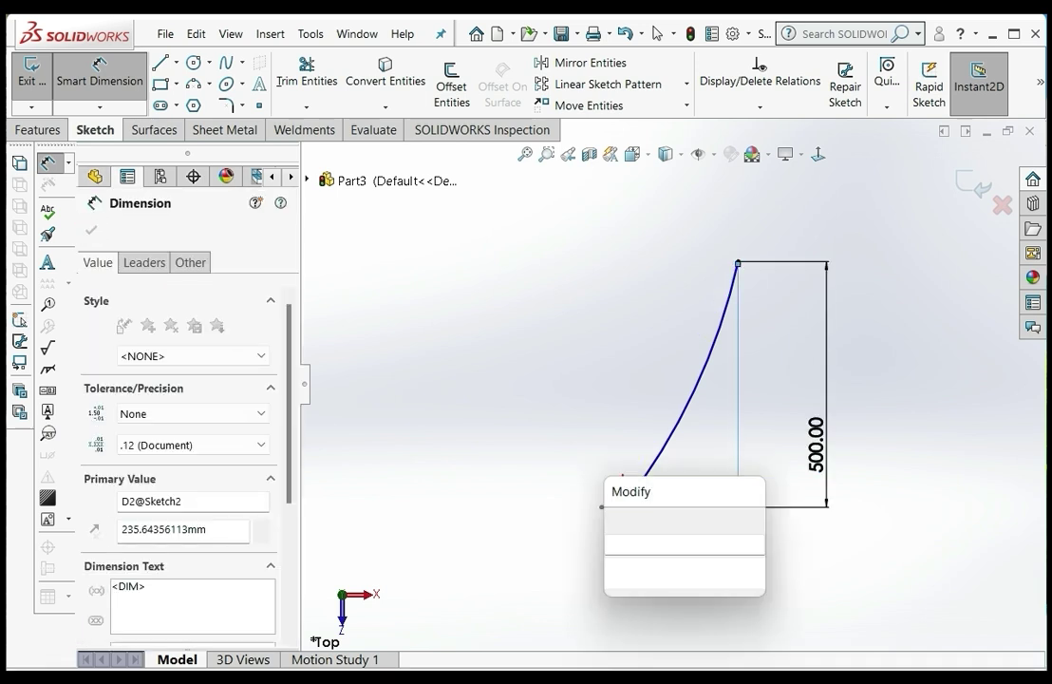
{"action": "type", "text": "200"}
{"action": "key", "text": "Return"}
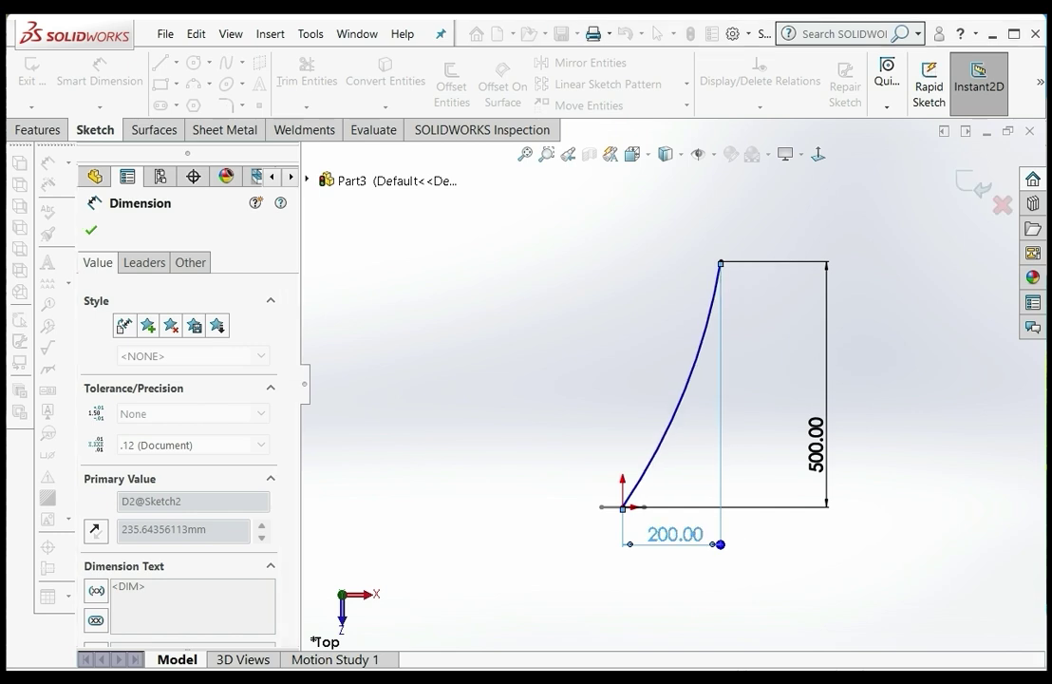
Dimension the arc's radius as 1250 mm and close the sketch
{"action": "left_click", "coordinate": [685, 384]}
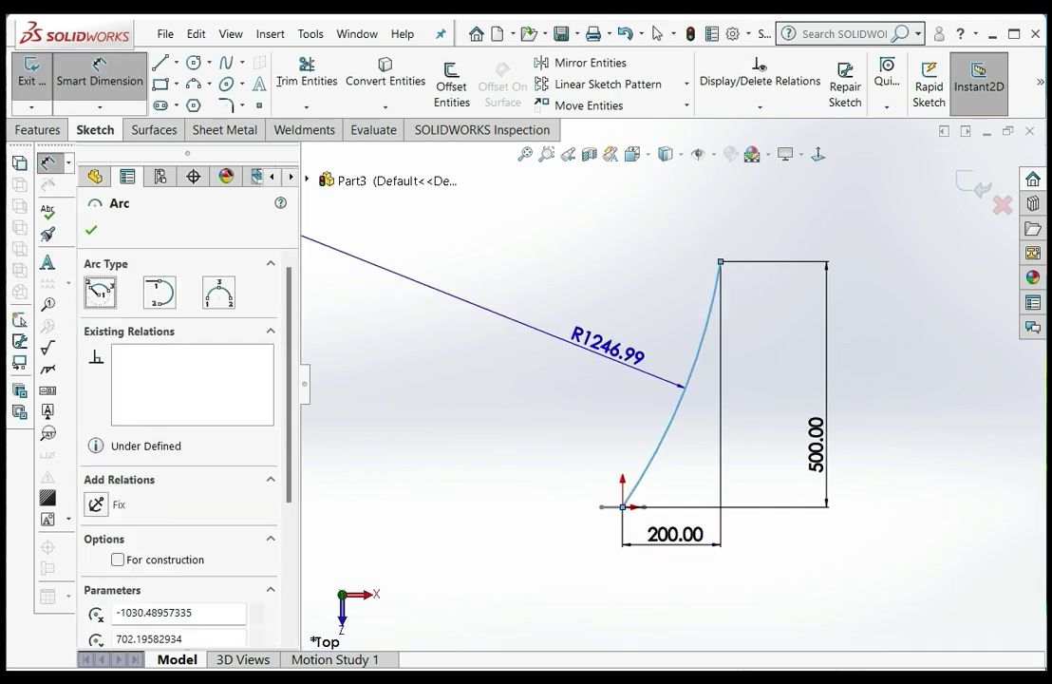
{"action": "left_click", "coordinate": [606, 341]}
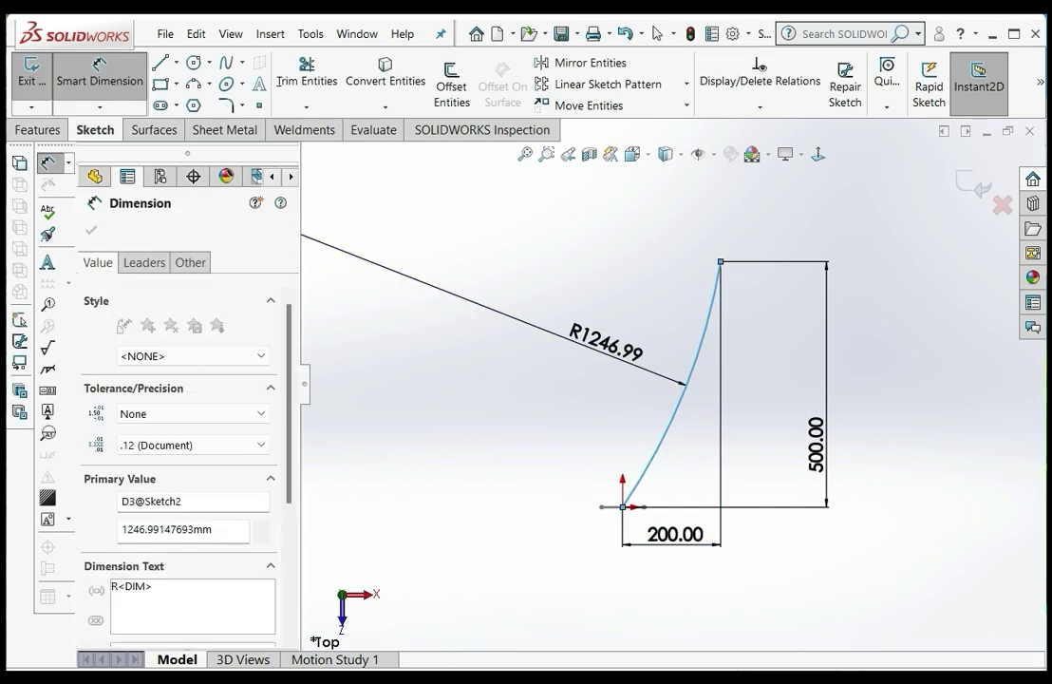
{"action": "type", "text": "1250"}
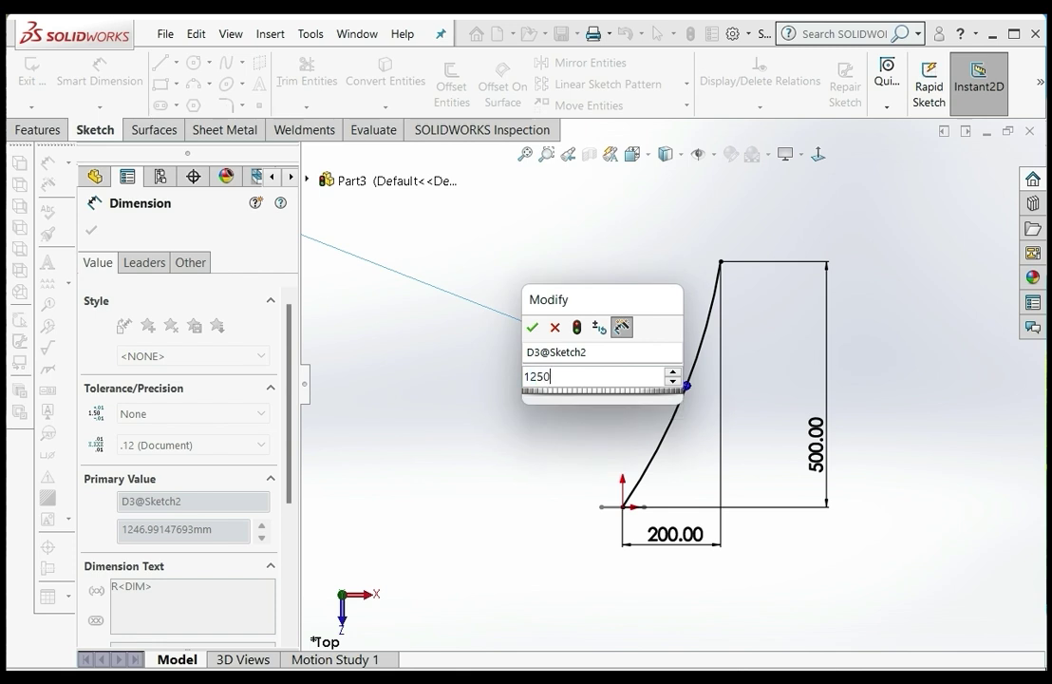
{"action": "key", "text": "Return"}
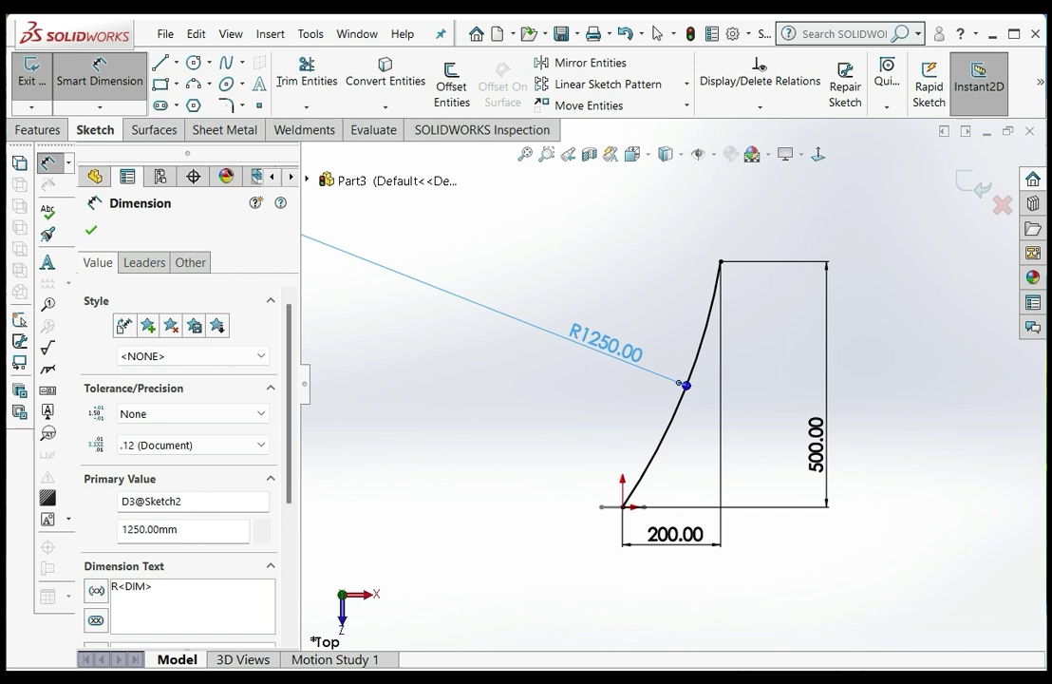
{"action": "key", "text": "Escape"}
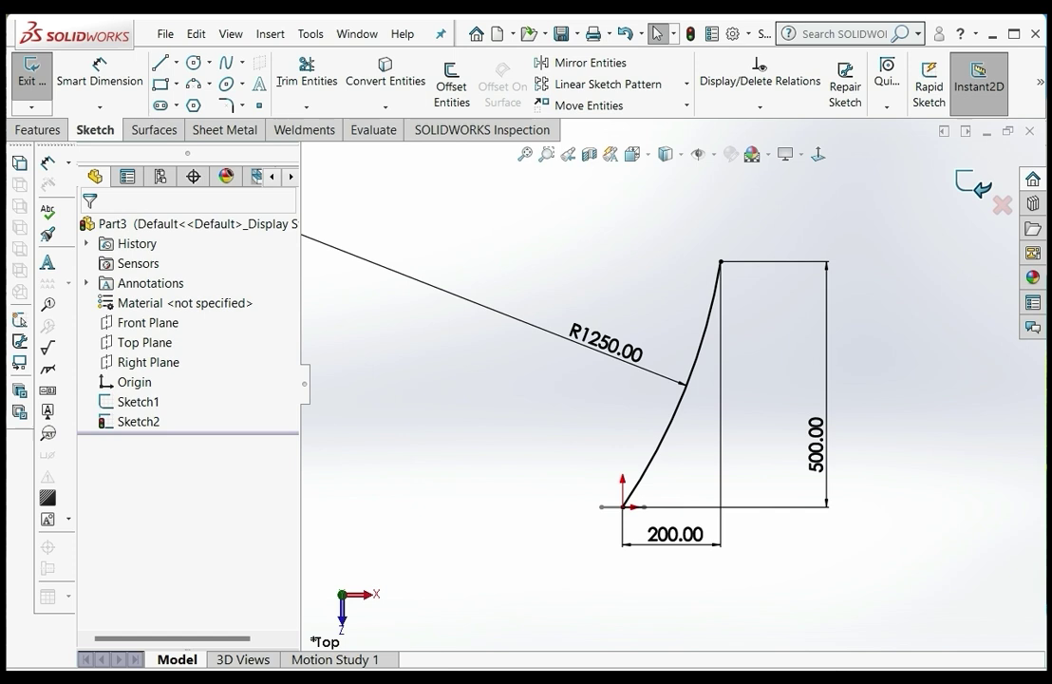
{"action": "left_click", "coordinate": [974, 183]}
{"action": "key", "text": "Escape"}
Set up a Swept Boss/Base with the hexagon sketch as its sketch profile and the arc as its path
{"action": "mouse_move", "coordinate": [664, 380]}
{"action": "middle_mouse_down"}
{"action": "mouse_move", "coordinate": [686, 417]}
{"action": "mouse_move", "coordinate": [695, 407]}
{"action": "mouse_move", "coordinate": [655, 388]}
{"action": "mouse_move", "coordinate": [635, 399]}
{"action": "mouse_move", "coordinate": [672, 397]}
{"action": "mouse_move", "coordinate": [698, 414]}
{"action": "mouse_move", "coordinate": [655, 417]}
{"action": "mouse_move", "coordinate": [659, 398]}
{"action": "mouse_move", "coordinate": [625, 395]}
{"action": "mouse_move", "coordinate": [608, 411]}
{"action": "mouse_move", "coordinate": [632, 407]}
{"action": "mouse_move", "coordinate": [600, 426]}
{"action": "middle_mouse_up"}
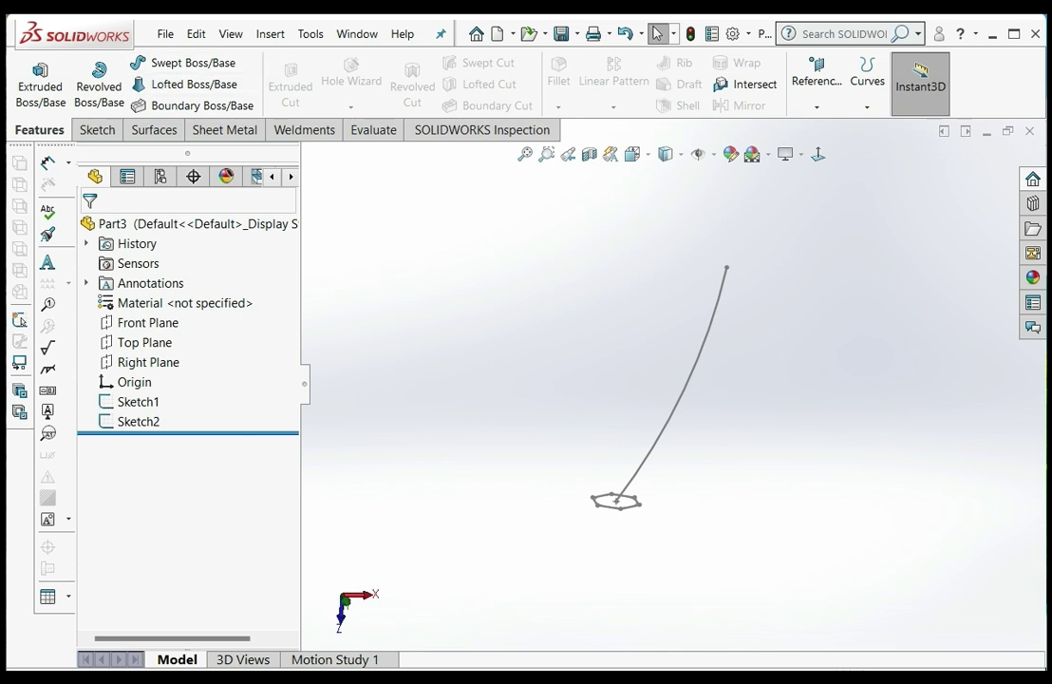
{"action": "middle_click_drag", "start_coordinate": [607, 380], "coordinate": [655, 389]}
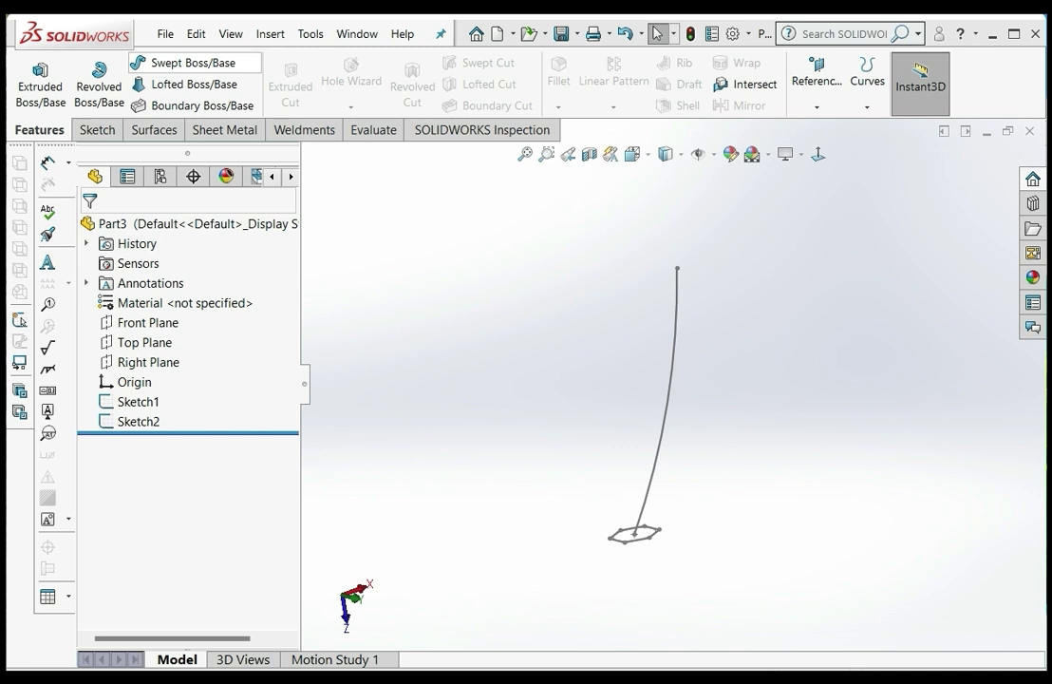
{"action": "left_click", "coordinate": [185, 63]}
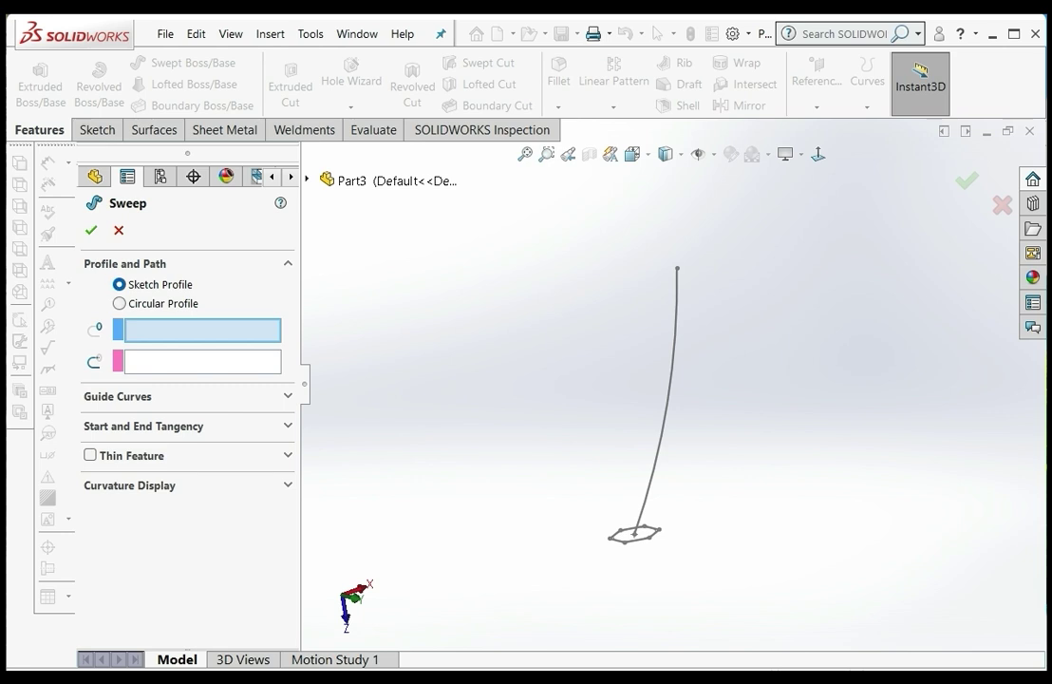
{"action": "left_click", "coordinate": [196, 329]}
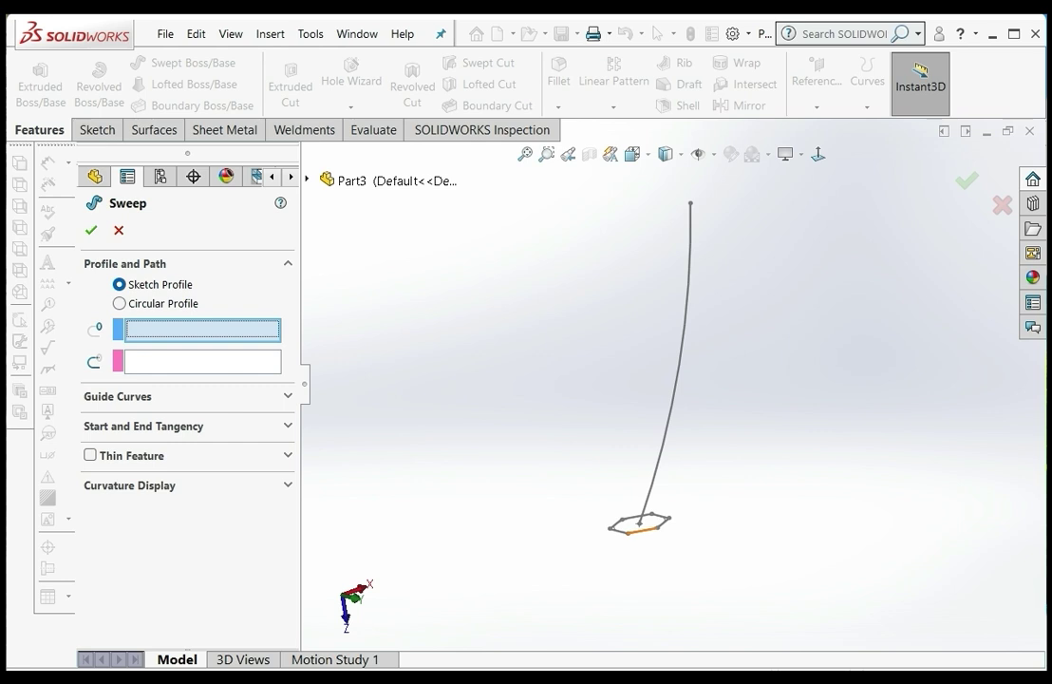
{"action": "left_click", "coordinate": [638, 528]}
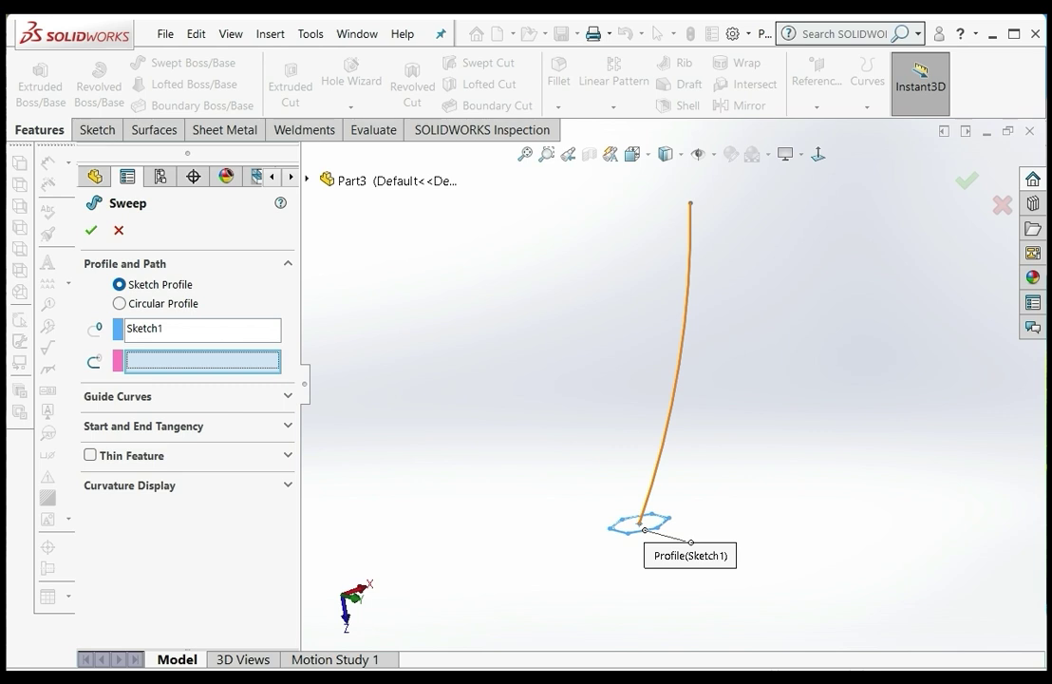
{"action": "left_click", "coordinate": [668, 415]}
Examine the sweep preview from above and at an angle, checking how the hexagonal profile follows the arc to its far end
{"action": "scroll", "coordinate": [741, 280], "scroll_direction": "up", "scroll_amount": 1}
{"action": "scroll", "coordinate": [755, 256], "scroll_direction": "down", "scroll_amount": 2}
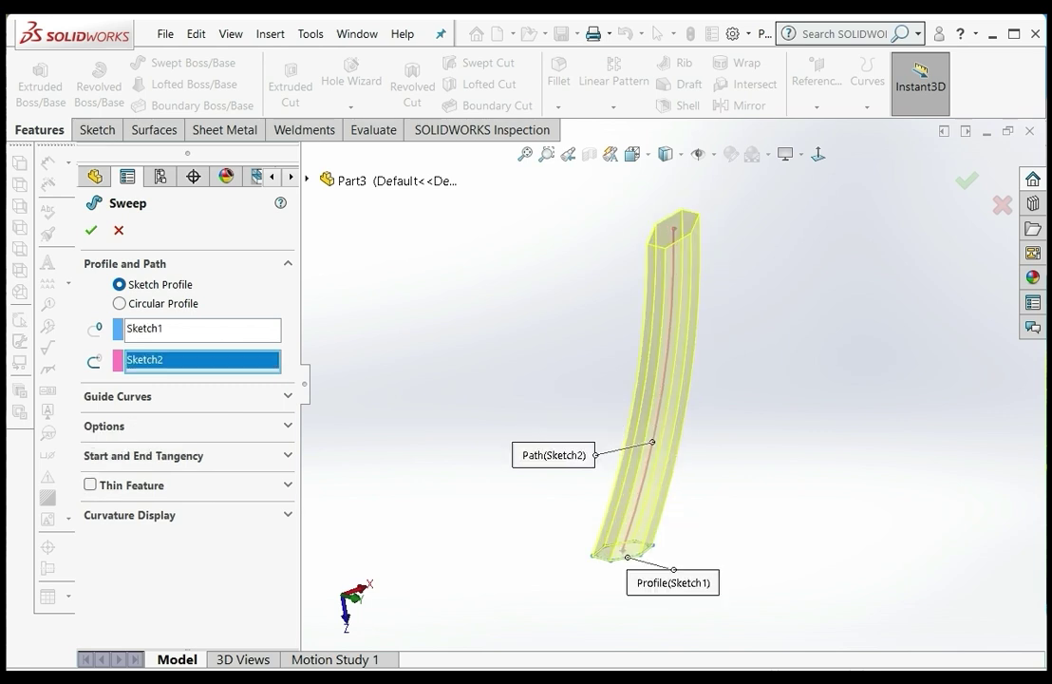
{"action": "middle_click_drag", "start_coordinate": [756, 256], "coordinate": [688, 314]}
{"action": "scroll", "coordinate": [666, 247], "scroll_direction": "down", "scroll_amount": 1}
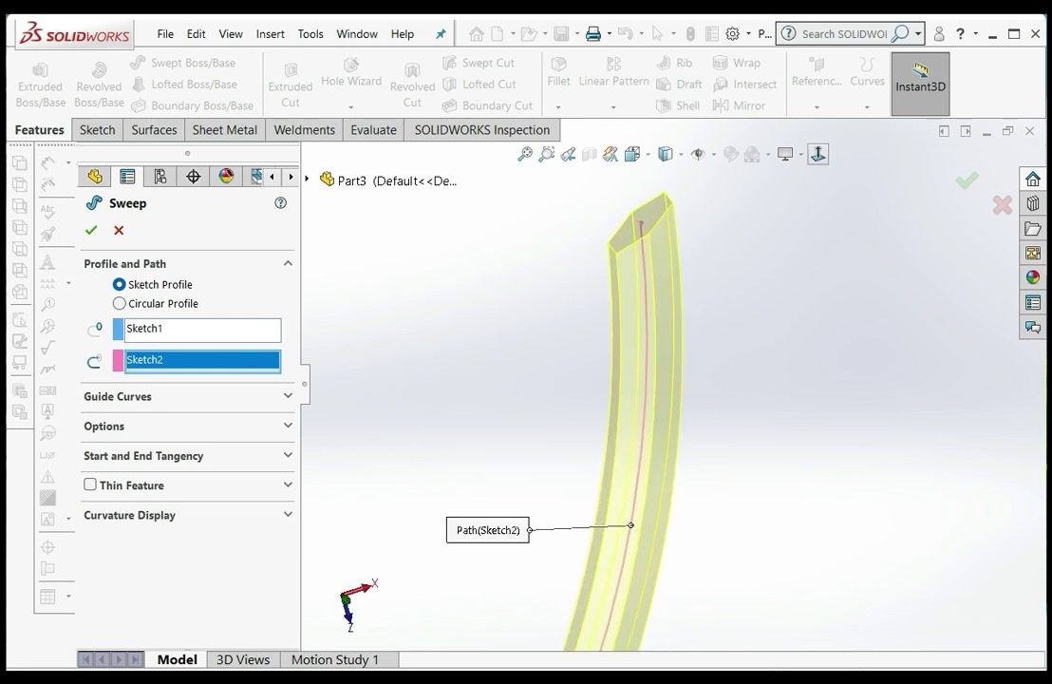
{"action": "left_click", "coordinate": [818, 155]}
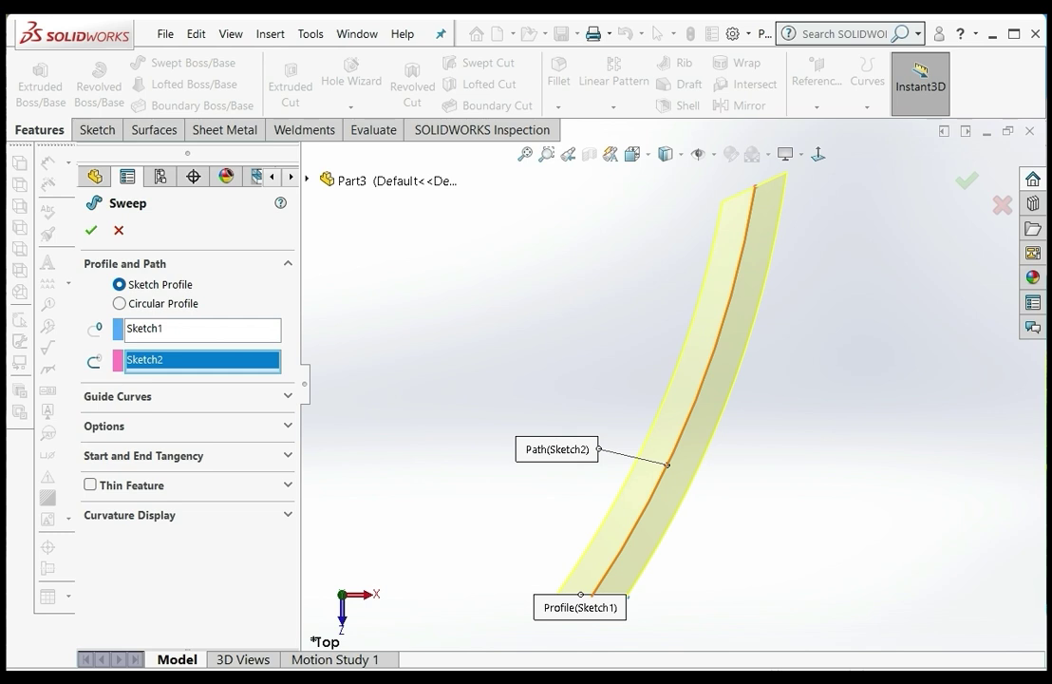
{"action": "key", "text": "z"}
{"action": "scroll", "coordinate": [703, 272], "scroll_direction": "down", "scroll_amount": 4}
{"action": "middle_click_drag", "start_coordinate": [703, 272], "coordinate": [704, 311]}
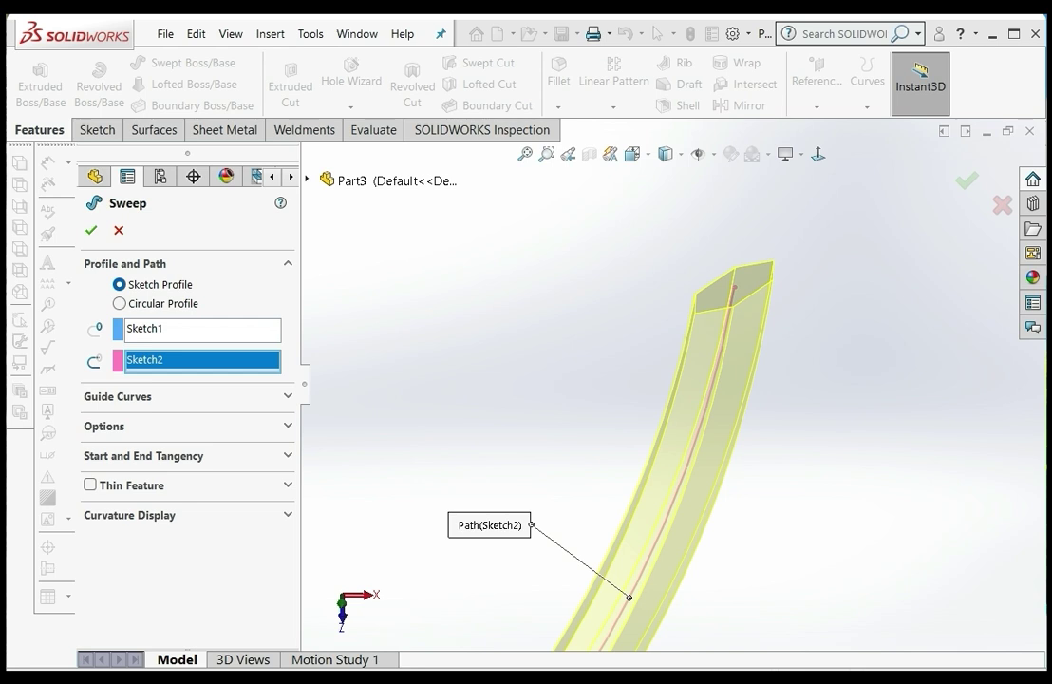
{"action": "scroll", "coordinate": [683, 365], "scroll_direction": "up", "scroll_amount": 5}
{"action": "scroll", "coordinate": [655, 427], "scroll_direction": "down", "scroll_amount": 4}
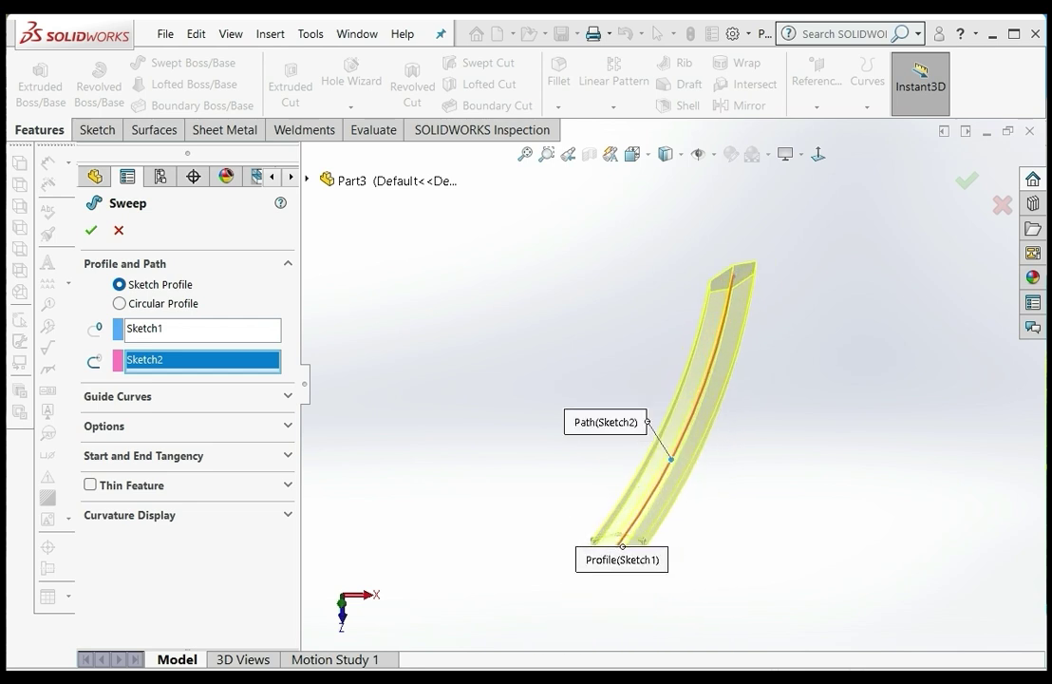
Set the sweep's profile orientation to Keep Normal Constant and inspect the hexagonal end of the preview
{"action": "scroll", "coordinate": [726, 259], "scroll_direction": "down", "scroll_amount": 3}
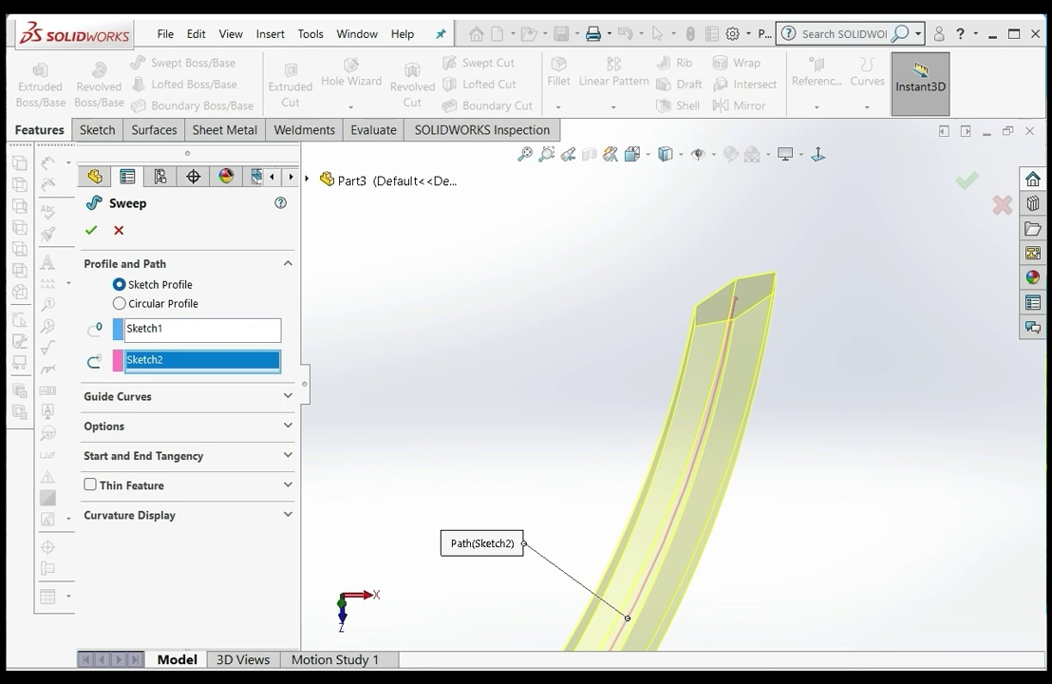
{"action": "left_click", "coordinate": [287, 427]}
{"action": "scroll", "coordinate": [190, 450], "scroll_direction": "down", "scroll_amount": 1}
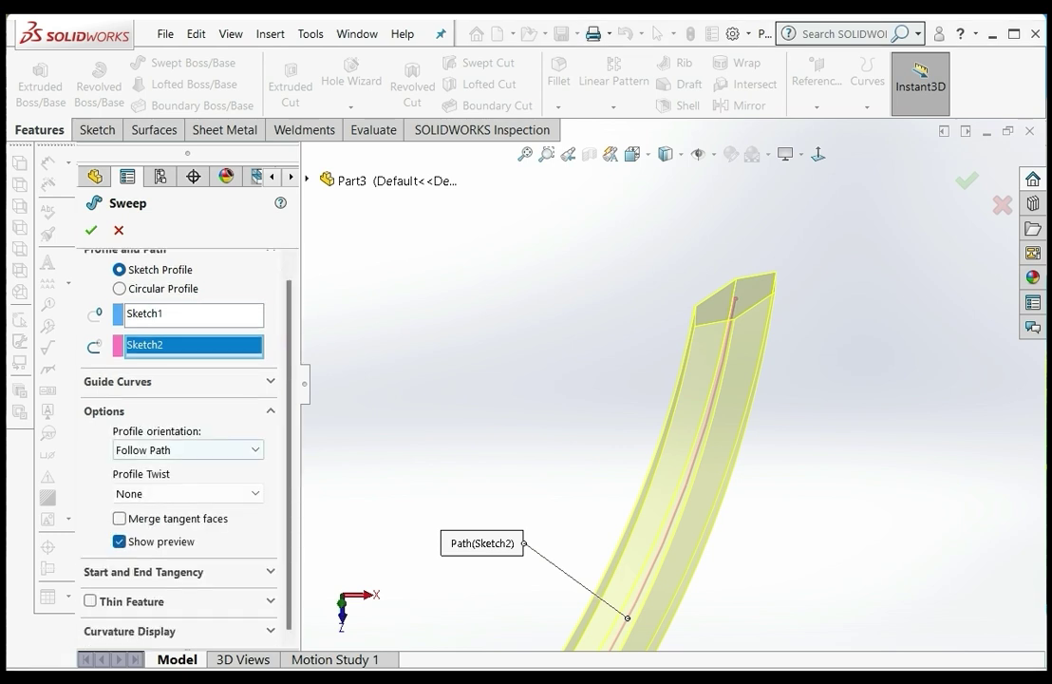
{"action": "left_click", "coordinate": [188, 450]}
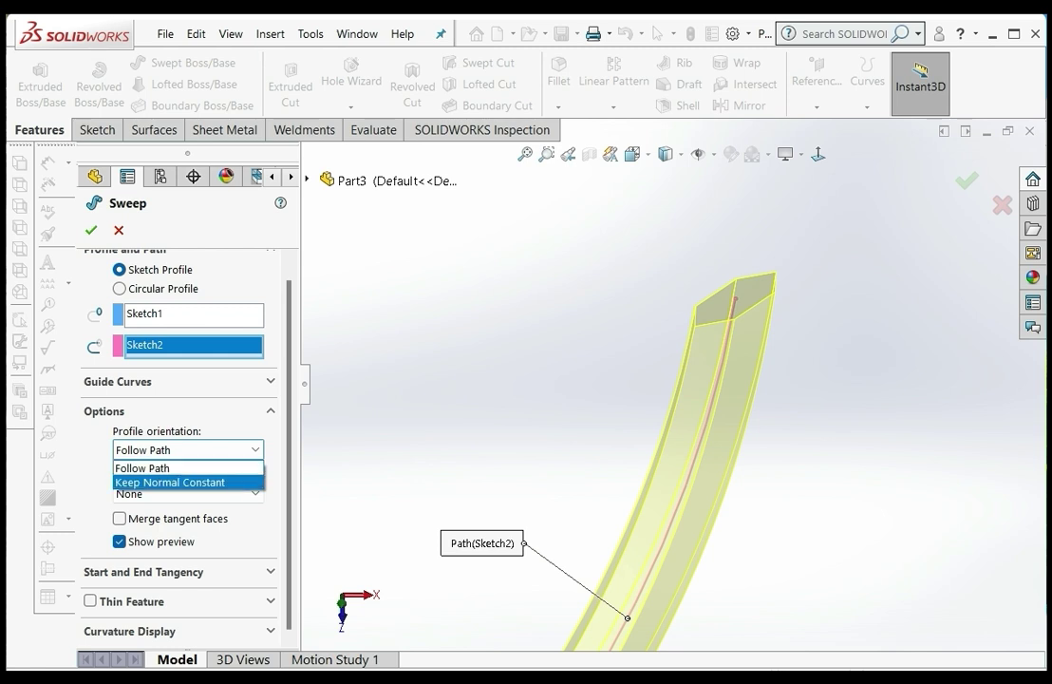
{"action": "left_click", "coordinate": [169, 482]}
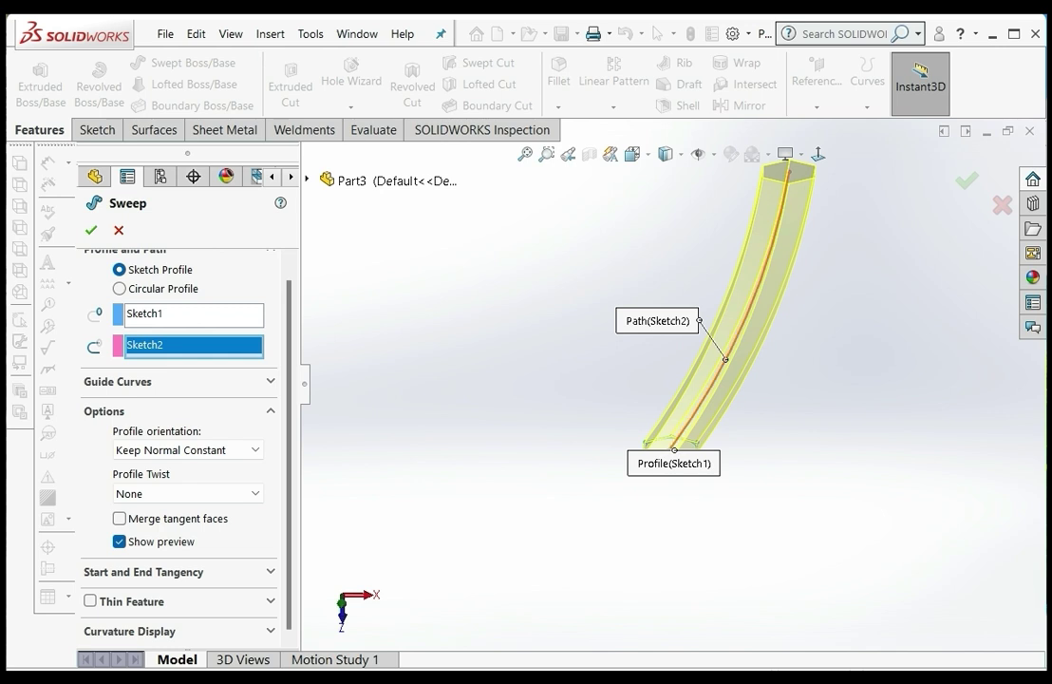
{"action": "scroll", "coordinate": [793, 196], "scroll_direction": "up", "scroll_amount": 2}
{"action": "scroll", "coordinate": [794, 197], "scroll_direction": "down", "scroll_amount": 3}
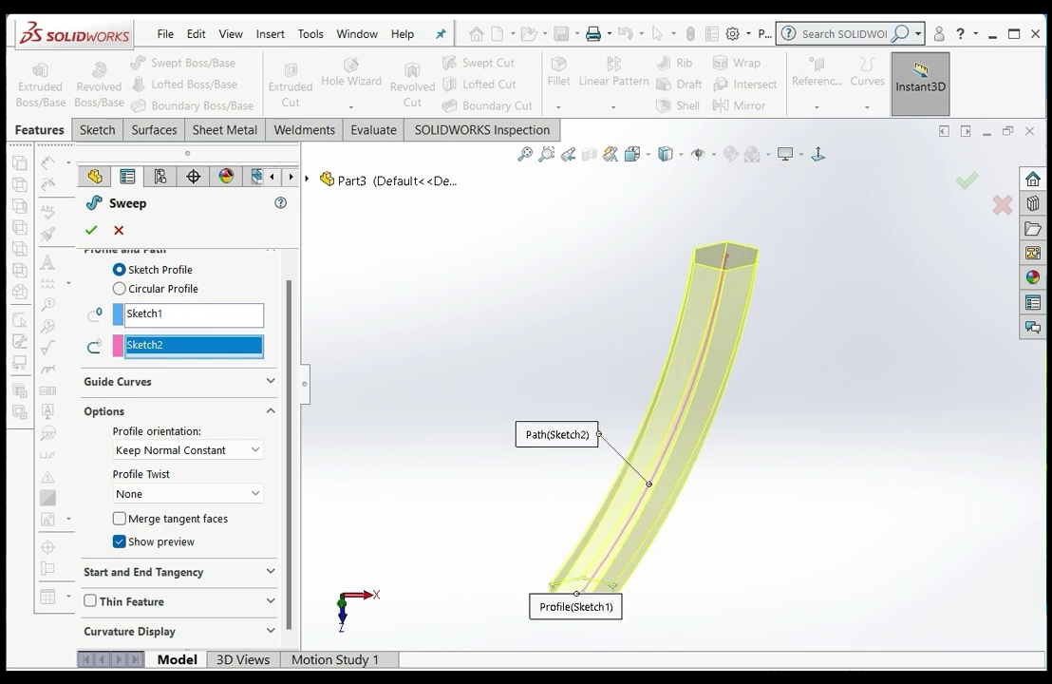
Switch the sweep's profile orientation to Follow Path and back to Keep Normal Constant to compare the end faces
{"action": "left_click", "coordinate": [188, 450]}
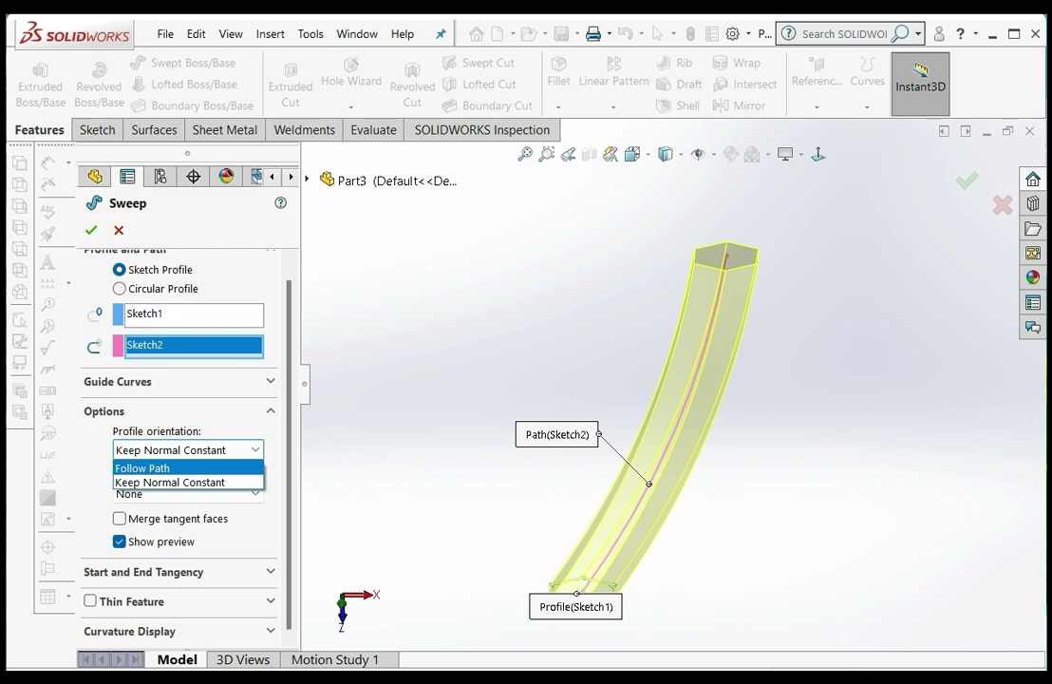
{"action": "left_click", "coordinate": [148, 468]}
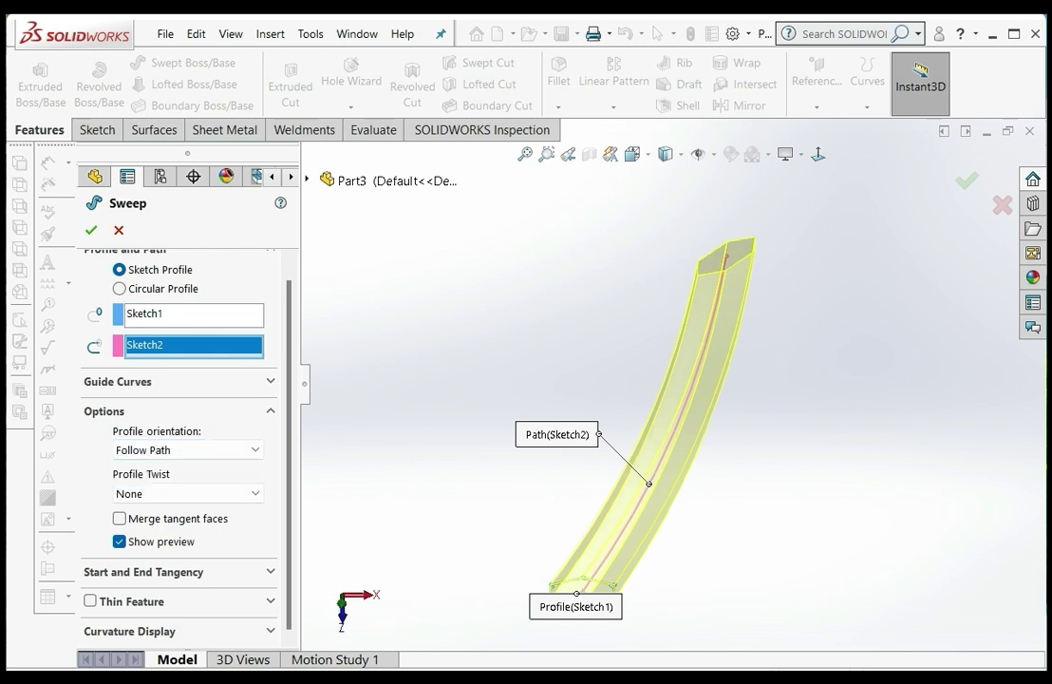
{"action": "left_click", "coordinate": [188, 450]}
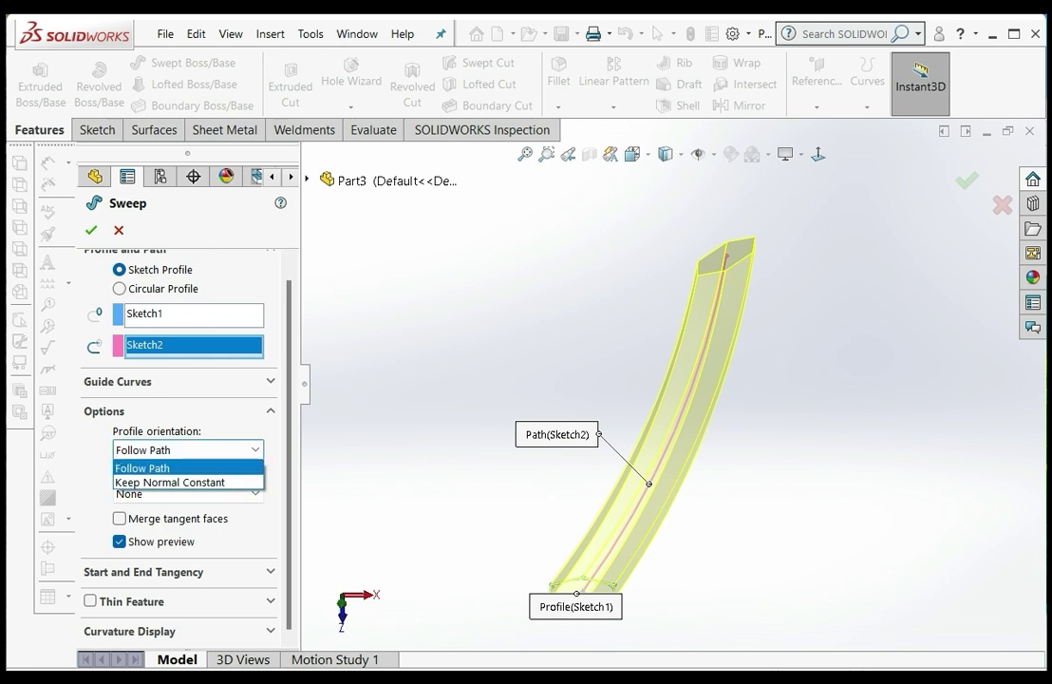
{"action": "left_click", "coordinate": [188, 484]}
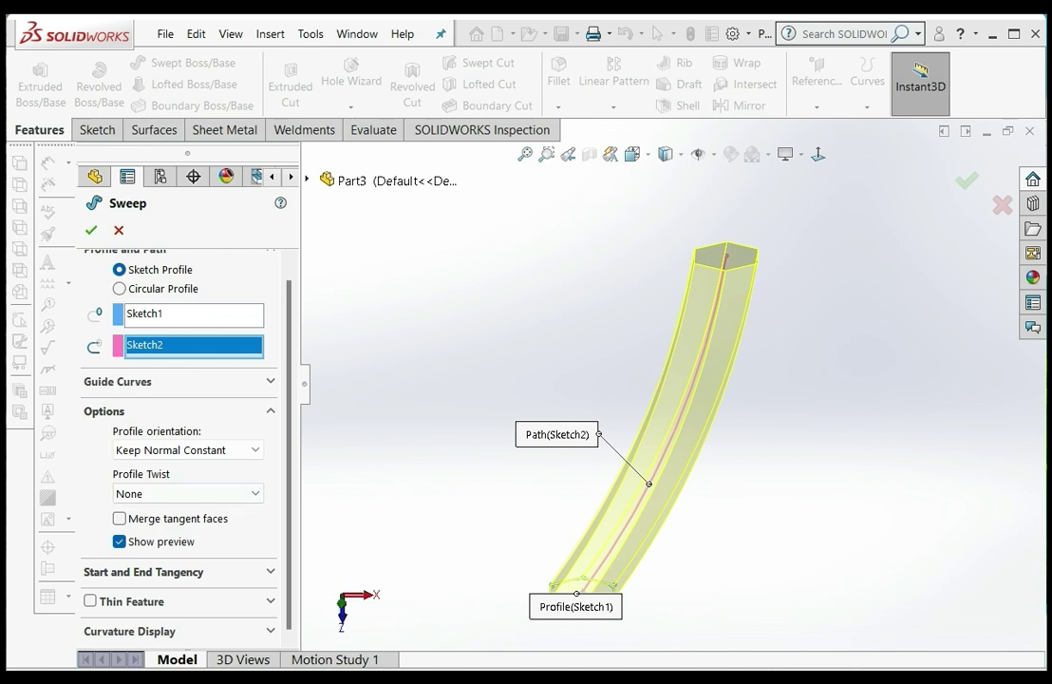
Set the profile twist to Specify Twist Value, controlled in degrees, with a Direction 1 twist of 25 degrees
{"action": "left_click", "coordinate": [188, 494]}
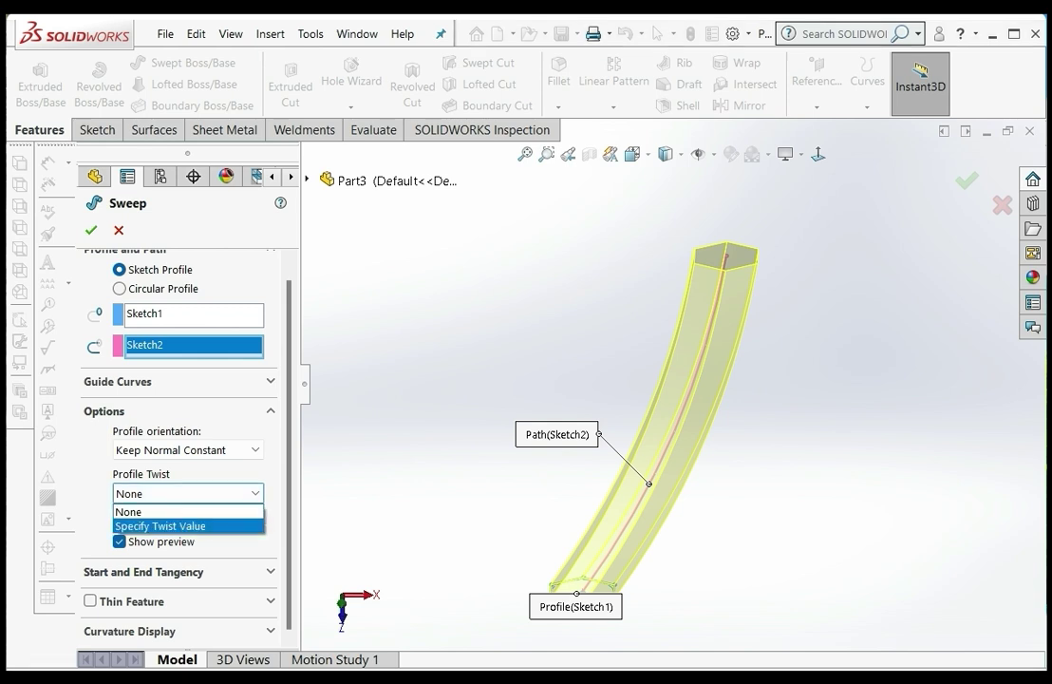
{"action": "left_click", "coordinate": [188, 526]}
{"action": "scroll", "coordinate": [190, 482], "scroll_direction": "down", "scroll_amount": 1}
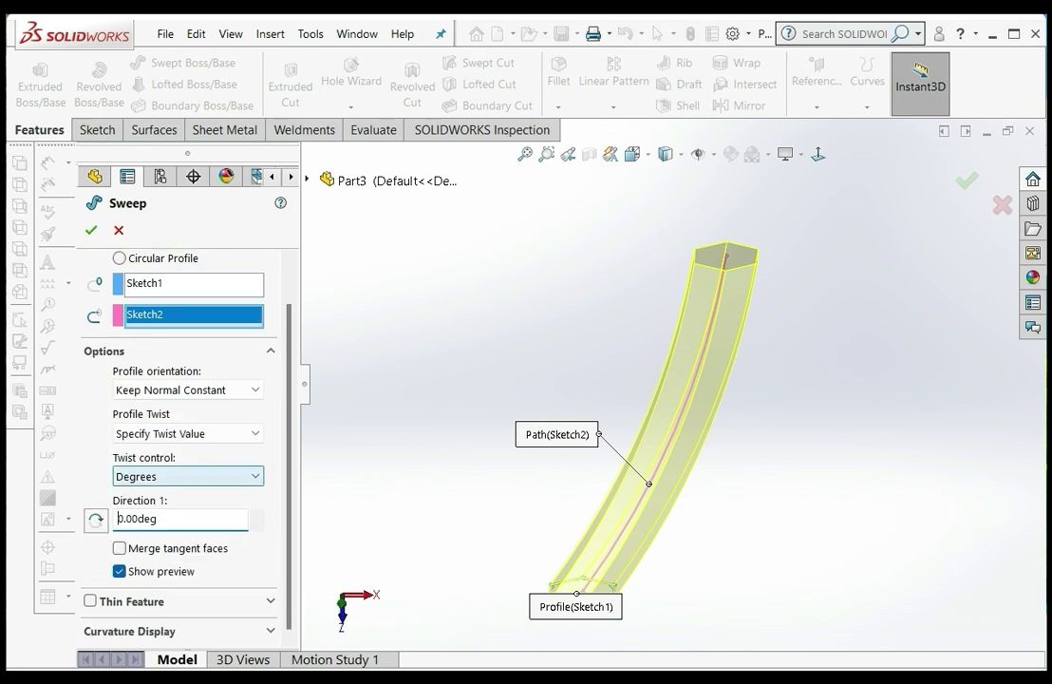
{"action": "left_click", "coordinate": [118, 518]}
{"action": "left_click", "coordinate": [195, 476]}
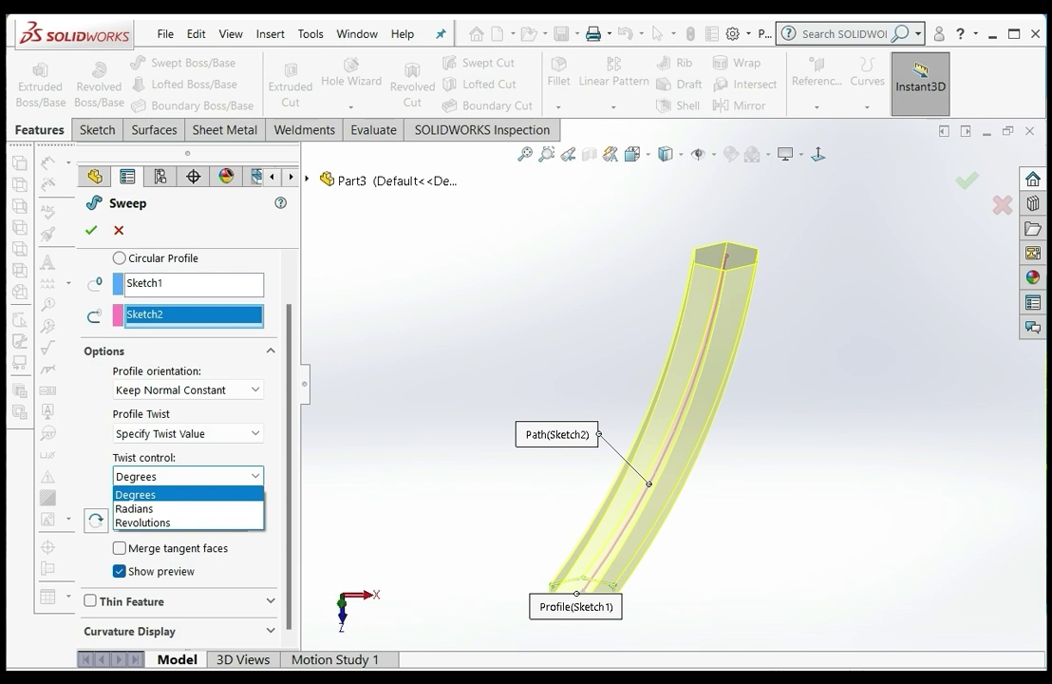
{"action": "key", "text": "Return"}
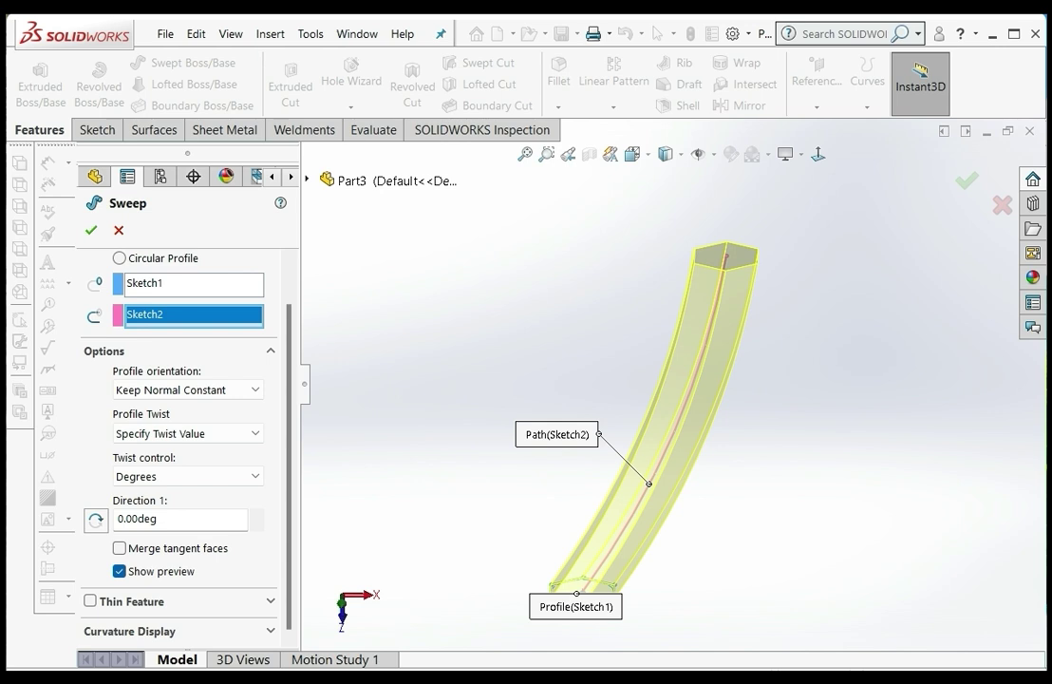
{"action": "left_click", "coordinate": [256, 514]}
{"action": "scroll", "coordinate": [181, 519], "scroll_direction": "up", "scroll_amount": 20}
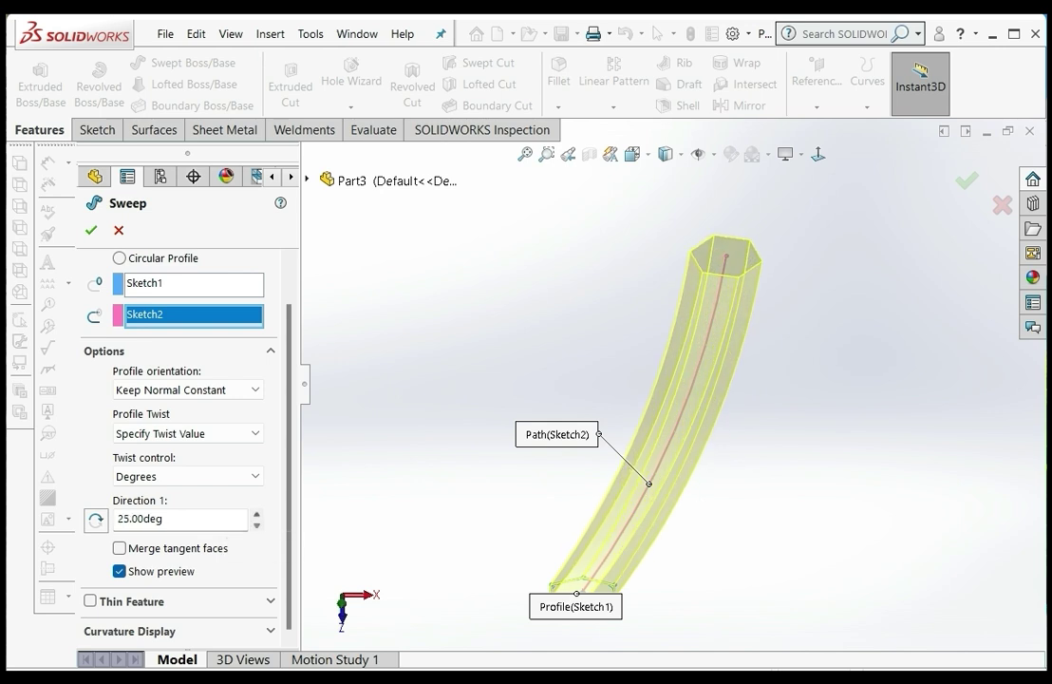